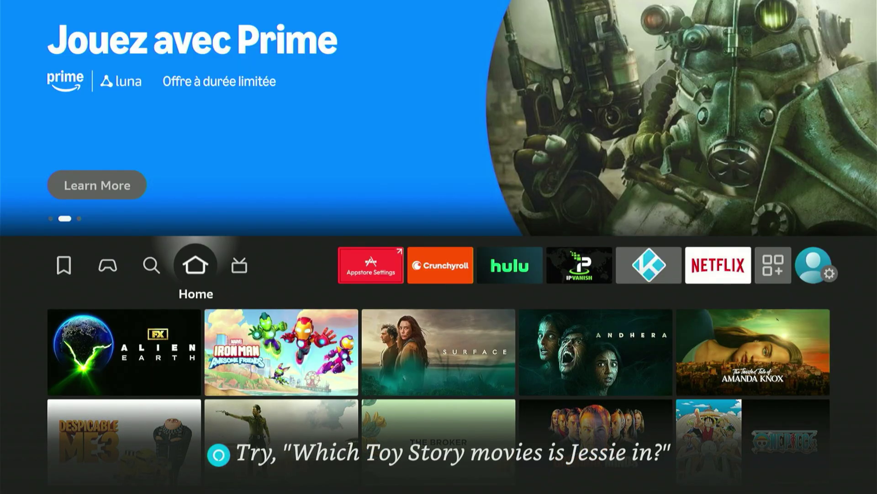
Step: Open the text search in the Find section of the home screen
{"action": "key", "text": "Left"}
{"action": "key", "text": "Right"}
{"action": "key", "text": "Right"}
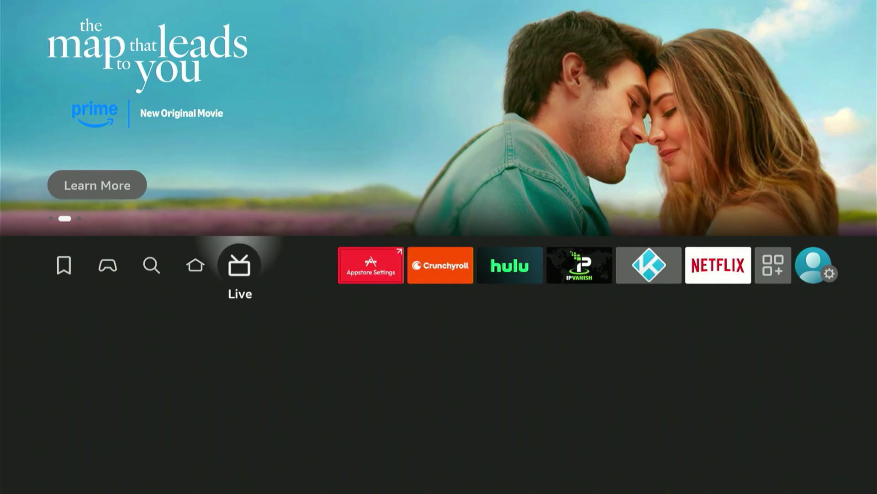
{"action": "key", "text": "Left"}
{"action": "key", "text": "Left"}
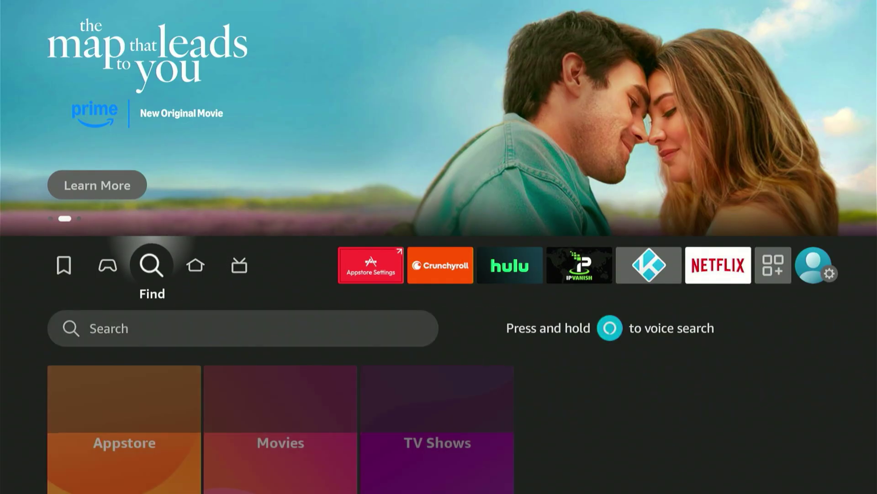
{"action": "key", "text": "Left"}
{"action": "key", "text": "Right"}
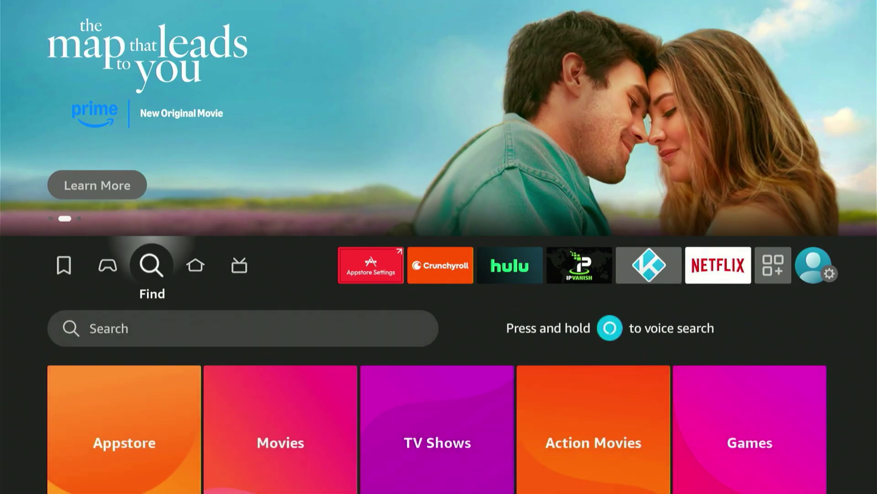
{"action": "key", "text": "Down"}
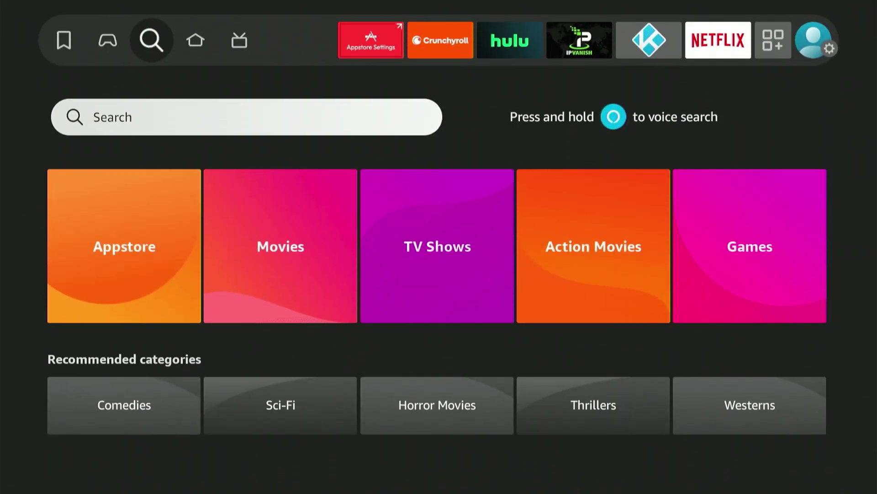
{"action": "key", "text": "Return"}
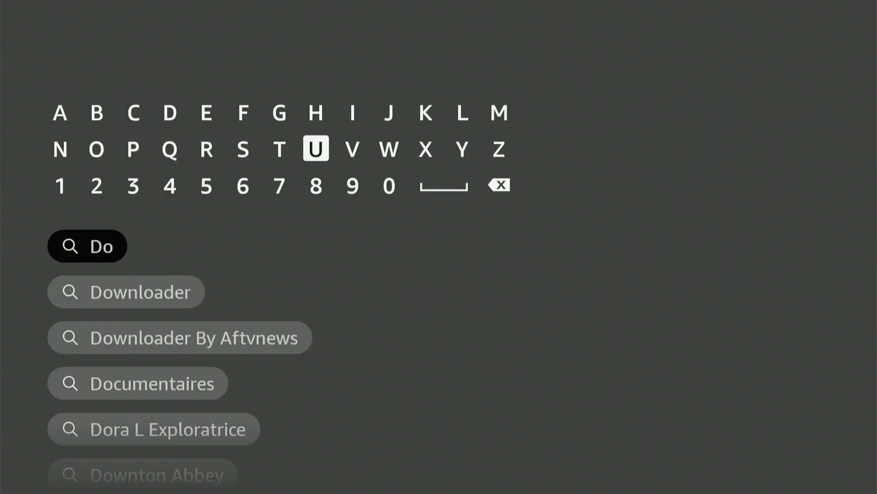
Step: Complete the query "Dow", choose the Downloader suggestion and get the Downloader app from its store page
{"action": "key", "text": "Right"}
{"action": "key", "text": "Right"}
{"action": "key", "text": "Return"}
{"action": "key", "text": "Down"}
{"action": "key", "text": "Down"}
{"action": "key", "text": "Down"}
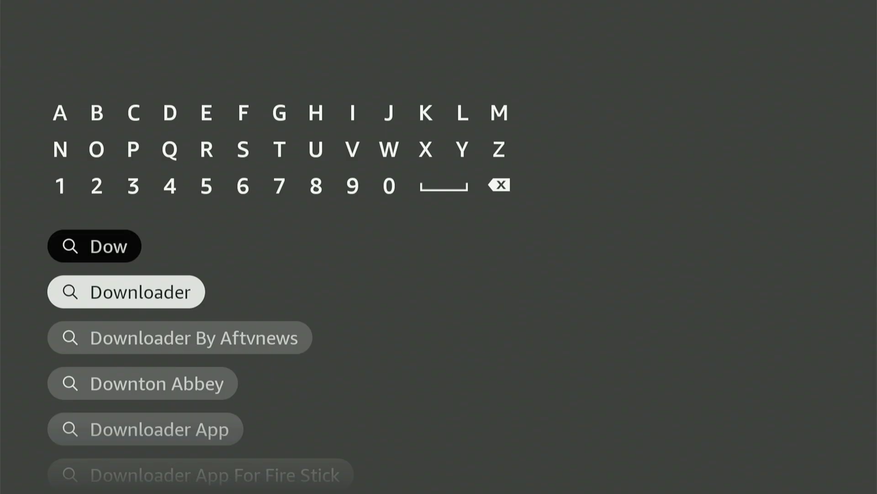
{"action": "key", "text": "Return"}
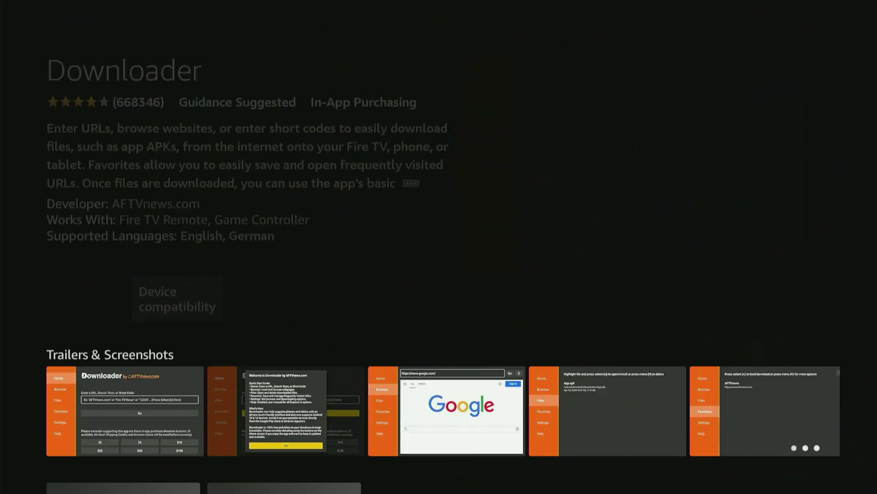
{"action": "key", "text": "Return"}
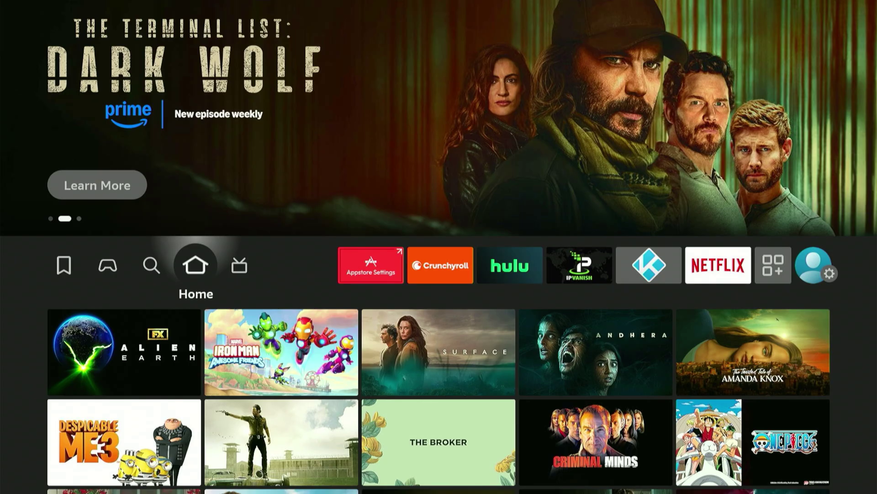
Step: Go from Home to the device settings section
{"action": "key", "text": "Right"}
{"action": "key", "text": "Right"}
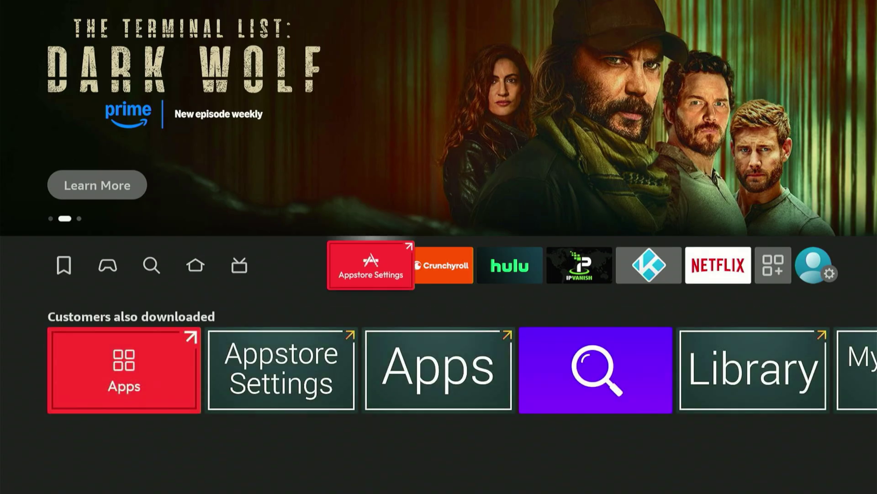
{"action": "key", "text": "Right"}
{"action": "key", "text": "Right"}
{"action": "key", "text": "Right"}
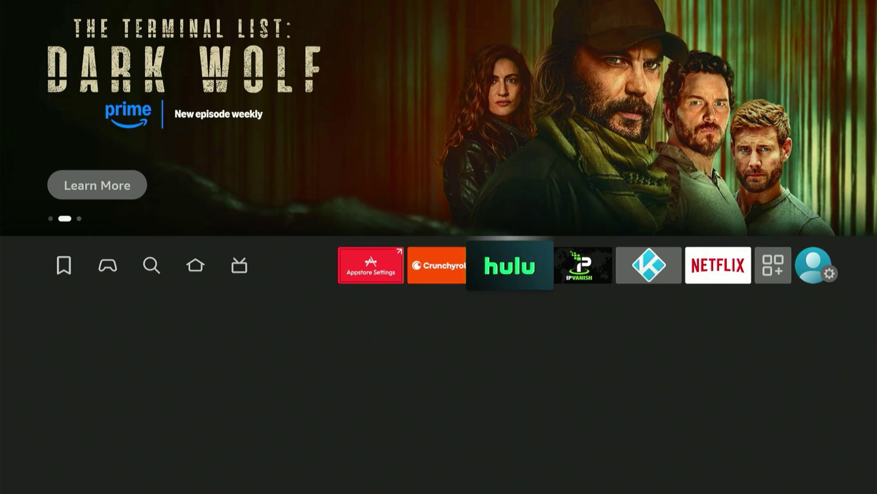
{"action": "key", "text": "Right"}
{"action": "key", "text": "Right"}
{"action": "key", "text": "Right"}
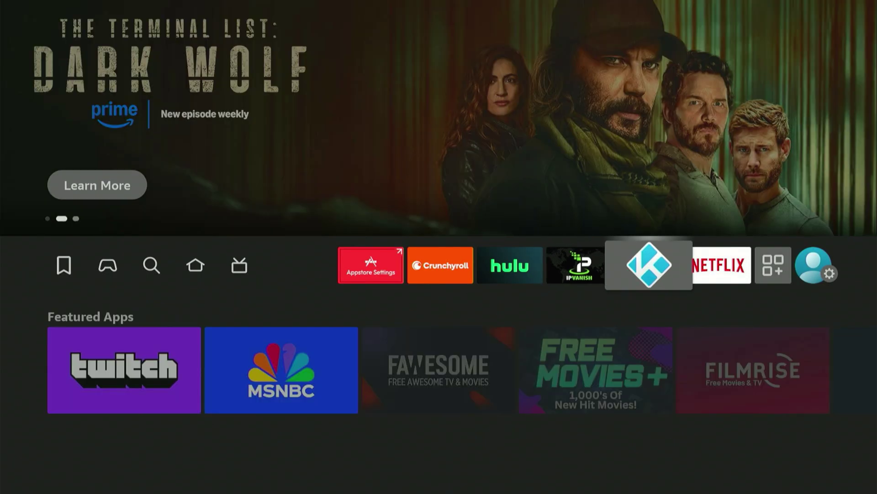
{"action": "key", "text": "Right"}
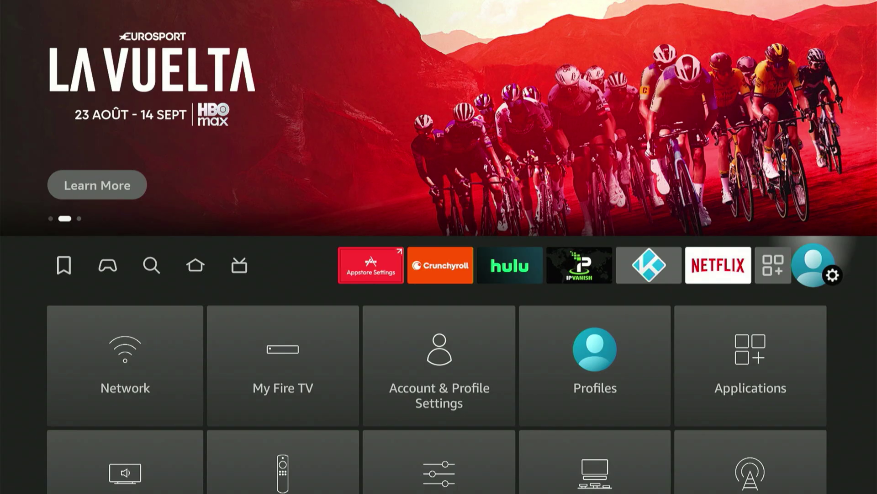
{"action": "key", "text": "Down"}
{"action": "key", "text": "Down"}
{"action": "key", "text": "Right"}
{"action": "key", "text": "Right"}
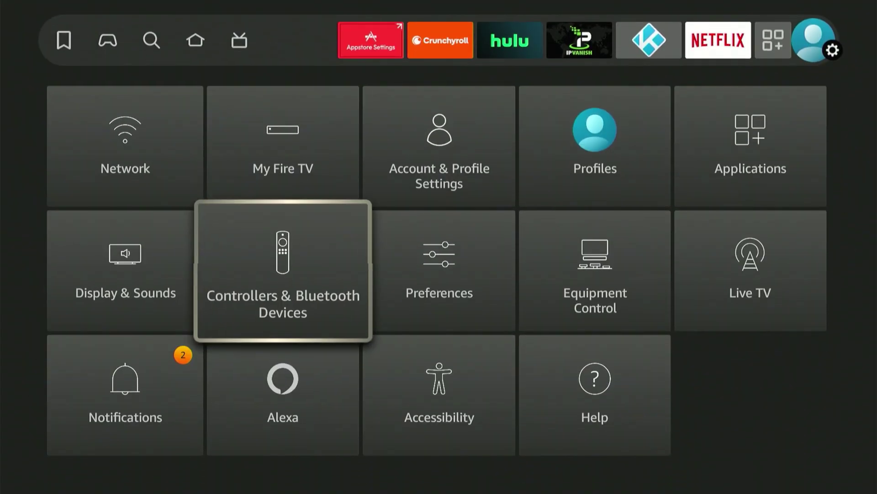
{"action": "key", "text": "Right"}
{"action": "key", "text": "Up"}
{"action": "key", "text": "Right"}
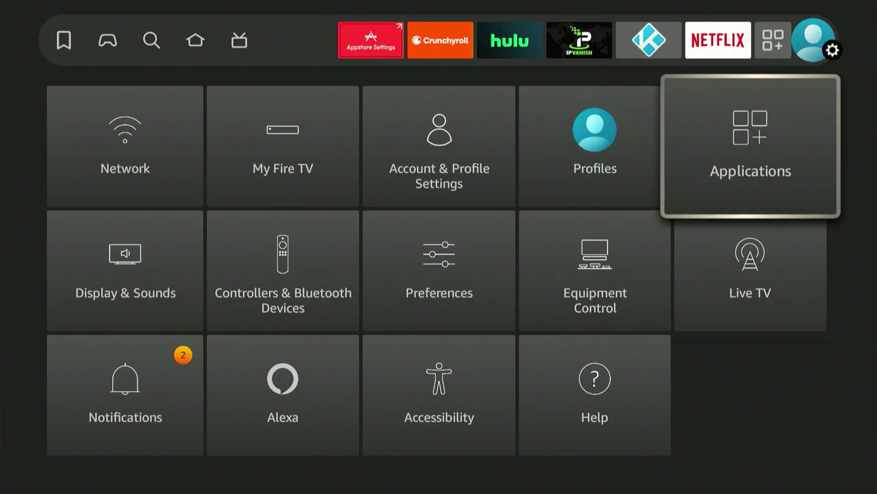
{"action": "key", "text": "Down"}
{"action": "key", "text": "Left"}
{"action": "key", "text": "Down"}
{"action": "key", "text": "Left"}
{"action": "key", "text": "Left"}
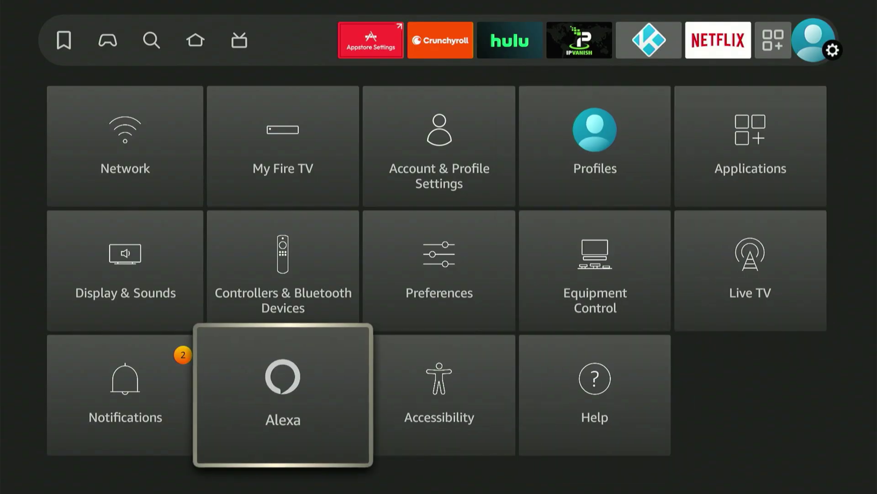
{"action": "key", "text": "Up"}
{"action": "key", "text": "Right"}
{"action": "key", "text": "Right"}
{"action": "key", "text": "Up"}
{"action": "key", "text": "Left"}
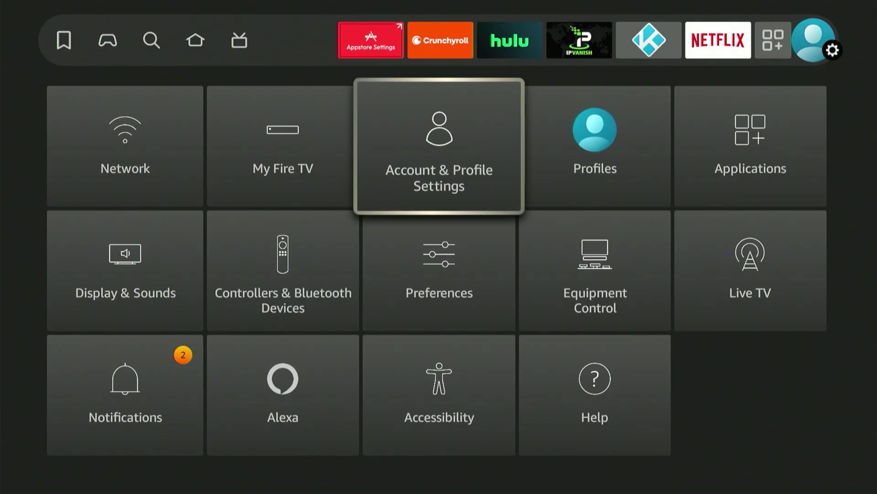
{"action": "key", "text": "Down"}
{"action": "key", "text": "Down"}
{"action": "key", "text": "Left"}
{"action": "key", "text": "Left"}
{"action": "key", "text": "Up"}
{"action": "key", "text": "Up"}
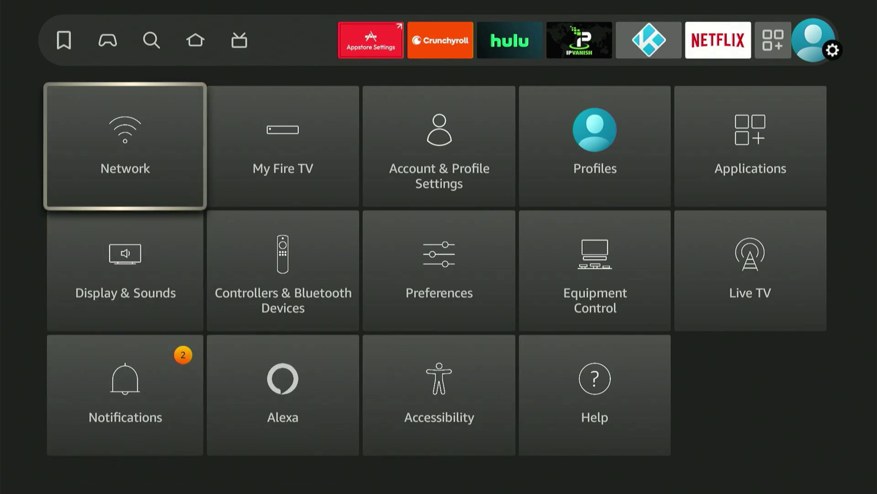
Step: Open the About page in the My Fire TV settings
{"action": "key", "text": "Right"}
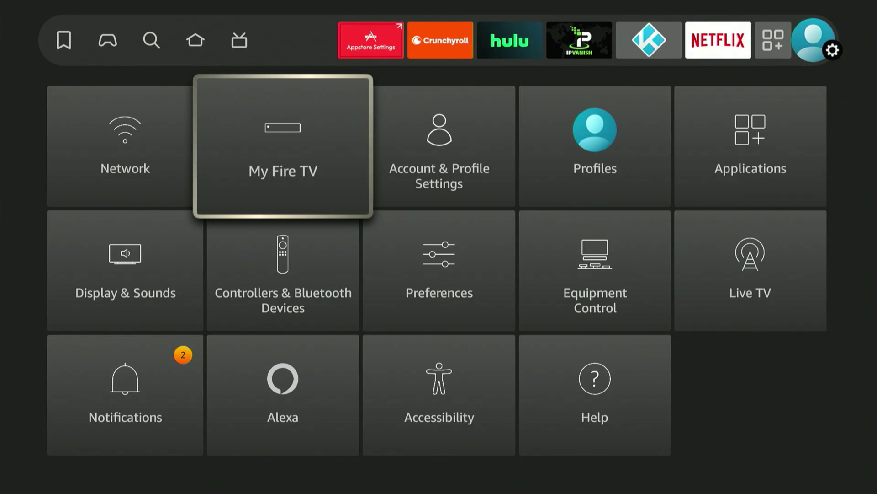
{"action": "key", "text": "Return"}
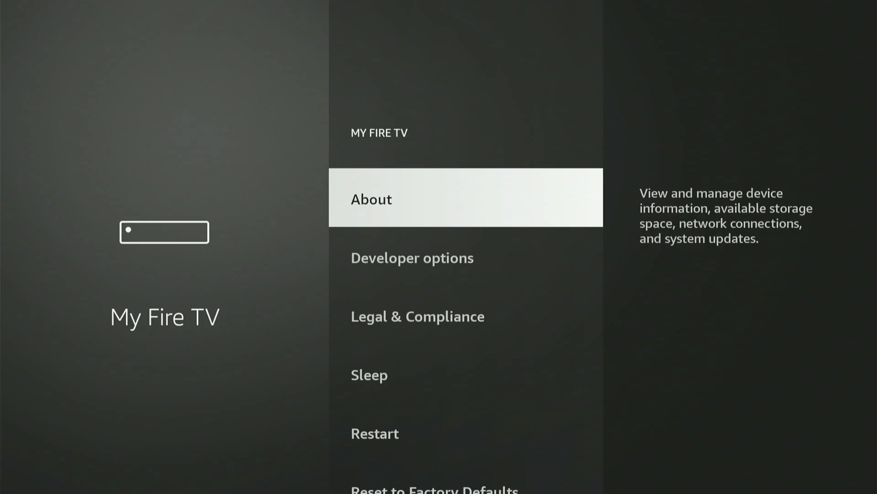
{"action": "key", "text": "Down"}
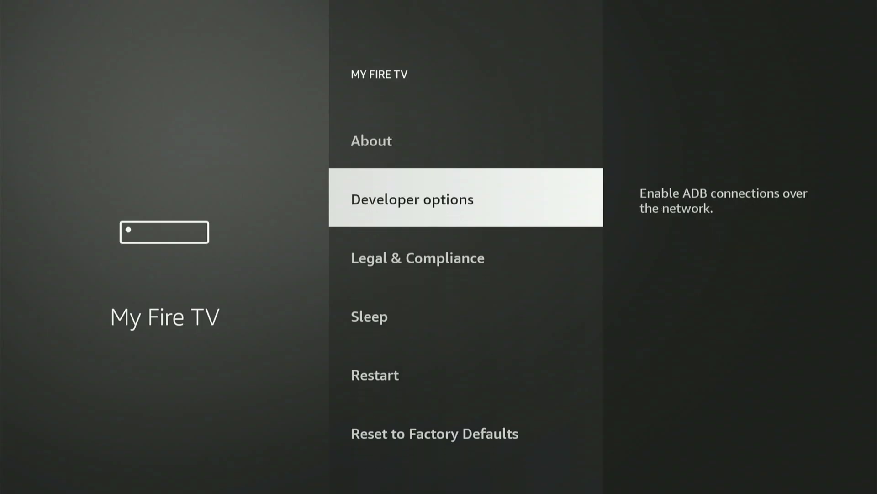
{"action": "key", "text": "Up"}
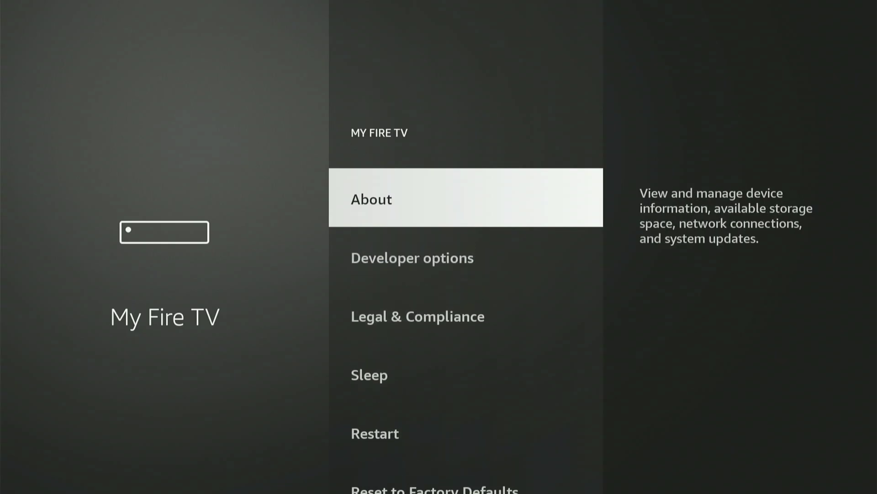
{"action": "key", "text": "Return"}
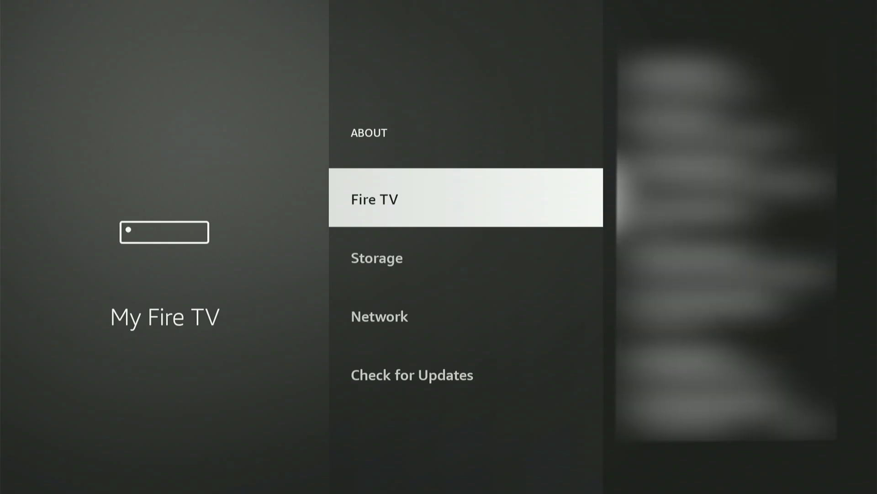
Step: Select the Fire TV entry on the About page seven times to enable developer mode
{"action": "key", "text": "Return"}
{"action": "key", "text": "Return"}
{"action": "key", "text": "Return"}
{"action": "key", "text": "Return"}
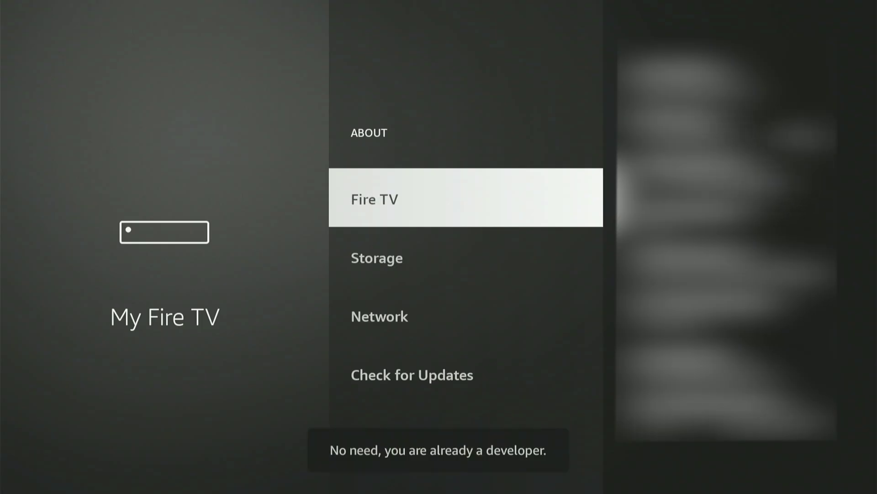
{"action": "key", "text": "Return"}
{"action": "key", "text": "Return"}
{"action": "key", "text": "Return"}
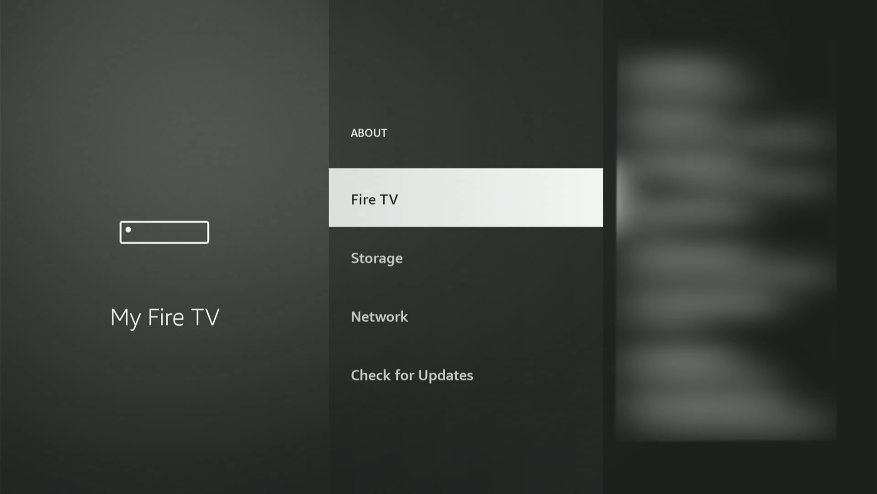
Step: Return to the My Fire TV settings and open Developer options
{"action": "key", "text": "Escape"}
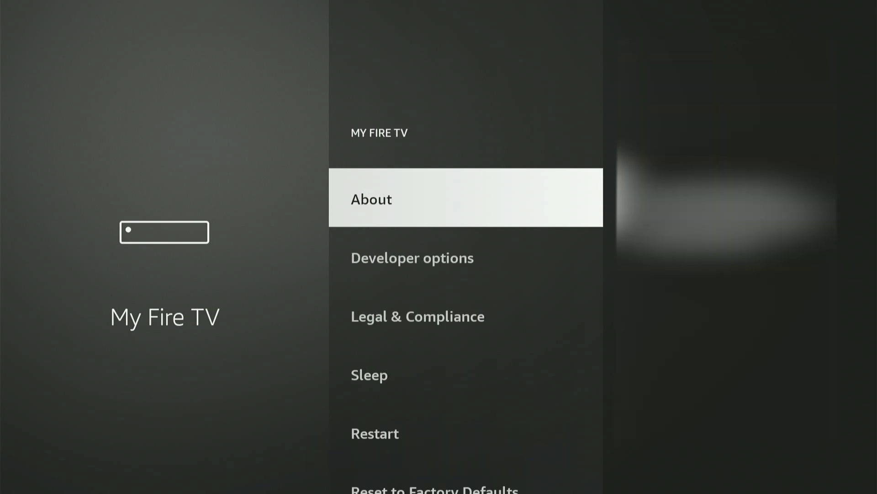
{"action": "key", "text": "Down"}
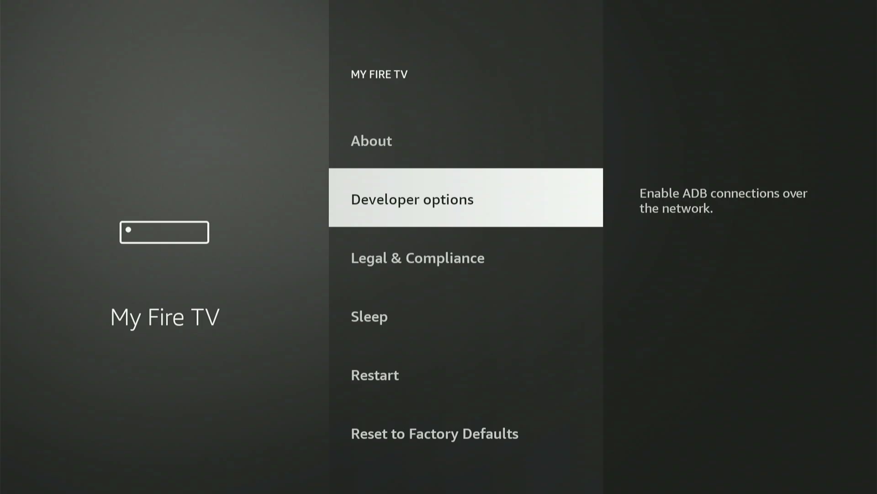
{"action": "key", "text": "Return"}
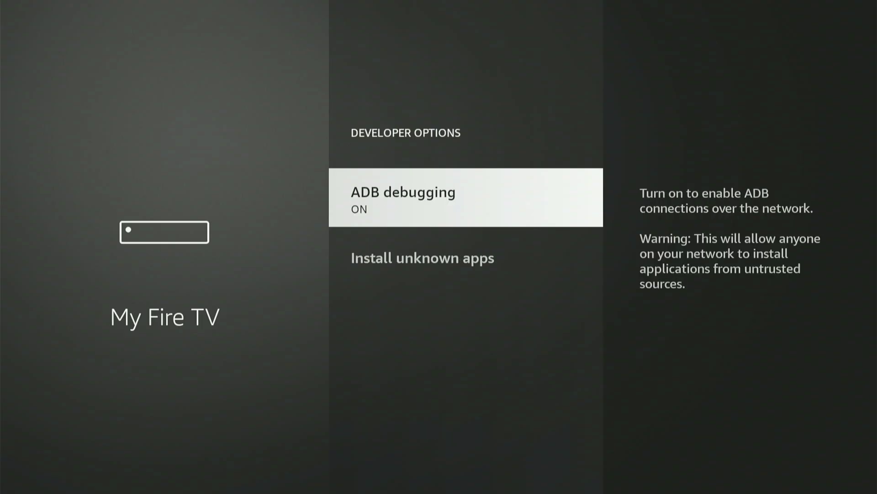
Step: Under Install unknown apps, turn on the permission for Downloader
{"action": "key", "text": "Return"}
{"action": "key", "text": "Down"}
{"action": "key", "text": "Return"}
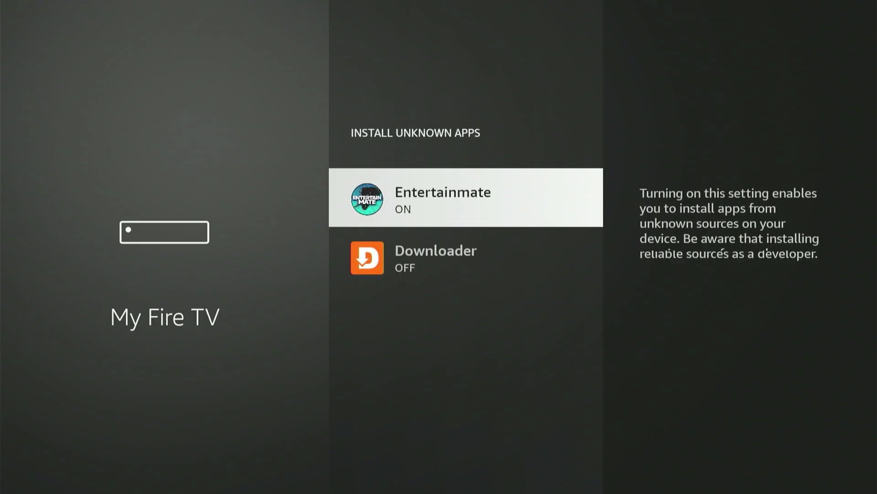
{"action": "key", "text": "Down"}
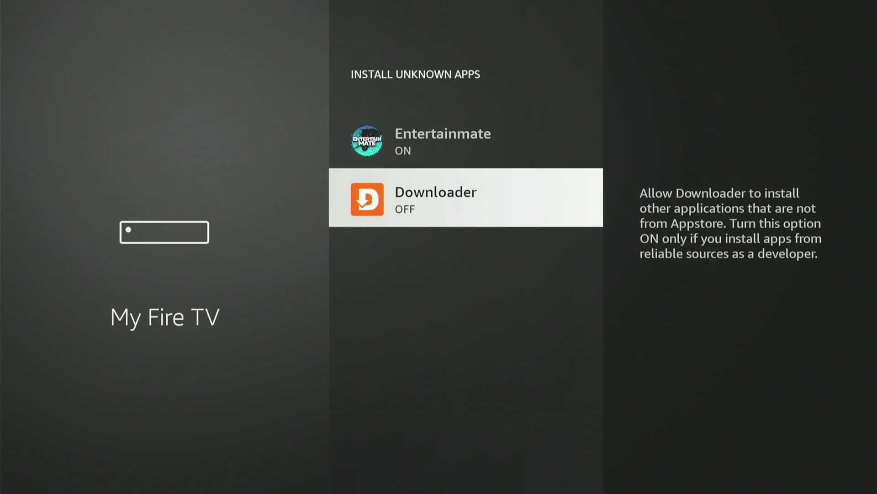
{"action": "key", "text": "Return"}
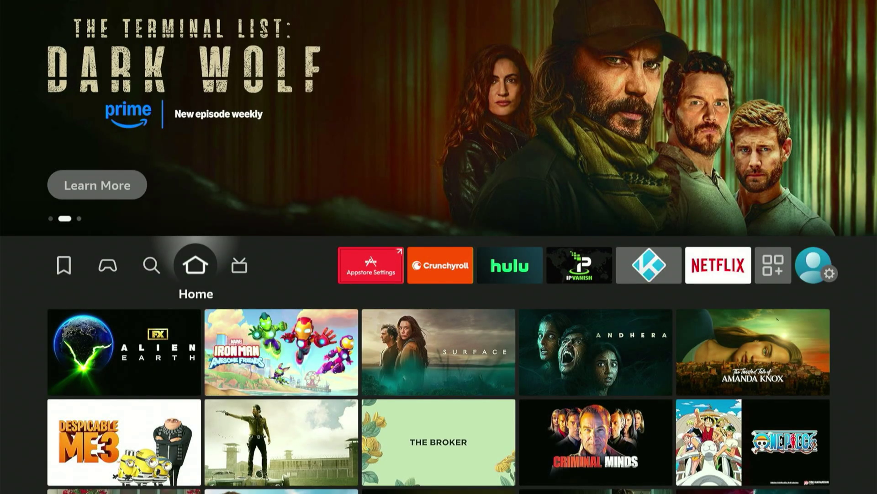
Step: Open the full Your Apps & Channels list from the home screen
{"action": "key", "text": "Right"}
{"action": "key", "text": "Right"}
{"action": "key", "text": "Right"}
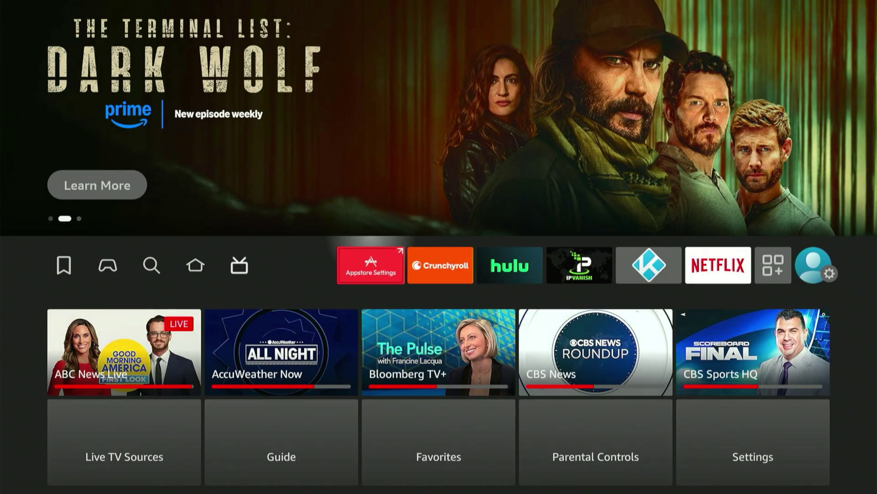
{"action": "key", "text": "Right"}
{"action": "key", "text": "Right"}
{"action": "key", "text": "Right"}
{"action": "key", "text": "Right"}
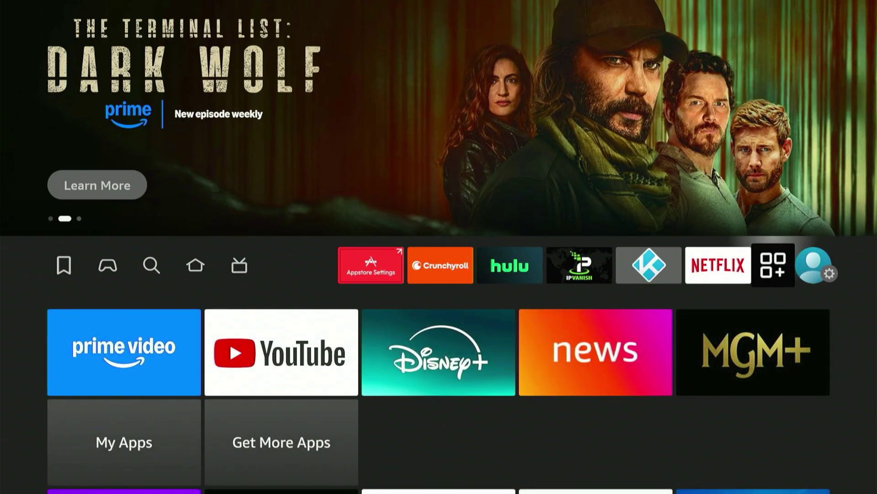
{"action": "key", "text": "Return"}
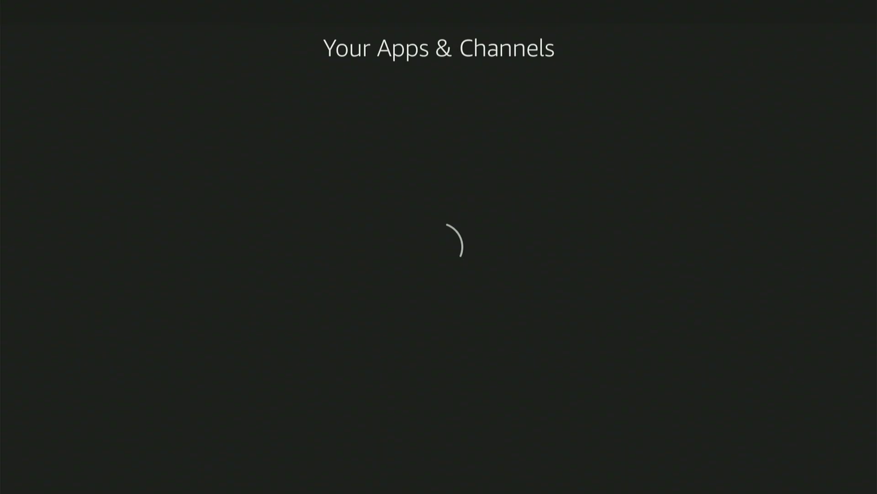
Step: Launch Downloader from the Your Apps & Channels list and dismiss its welcome guide
{"action": "key", "text": "Down"}
{"action": "key", "text": "Down"}
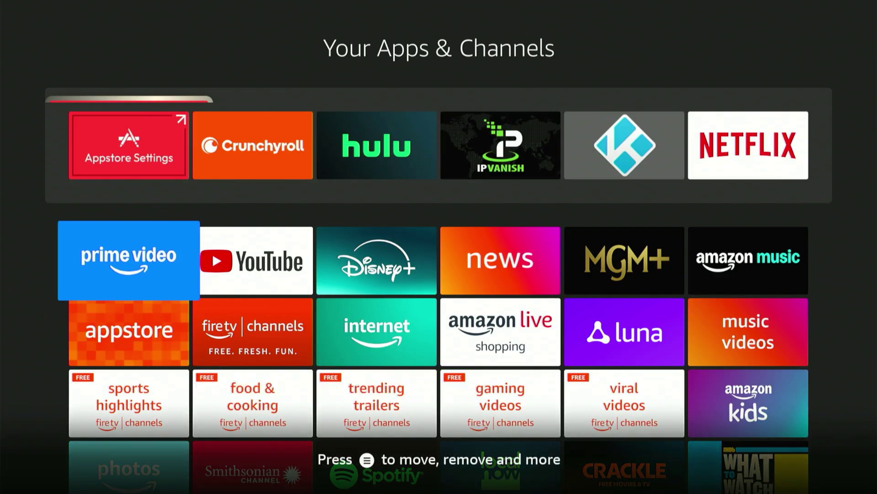
{"action": "key", "text": "Down"}
{"action": "key", "text": "Down"}
{"action": "key", "text": "Right"}
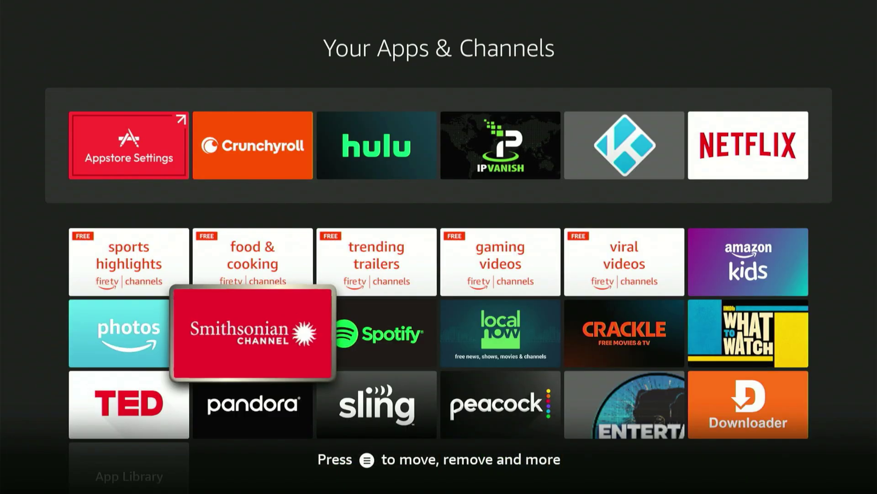
{"action": "key", "text": "Right"}
{"action": "key", "text": "Right"}
{"action": "key", "text": "Right"}
{"action": "key", "text": "Right"}
{"action": "key", "text": "Down"}
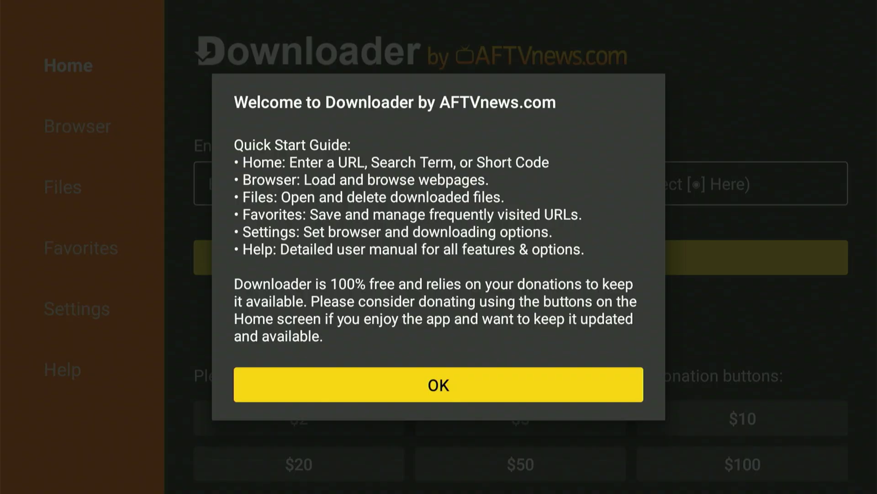
{"action": "key", "text": "Return"}
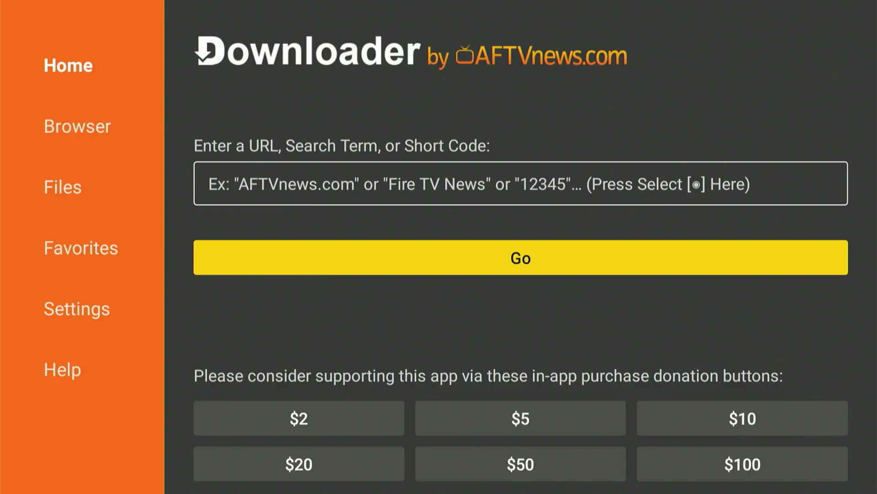
Step: Enter the short code 3826020 in Downloader's URL, search term or short code field
{"action": "key", "text": "Up"}
{"action": "key", "text": "Return"}
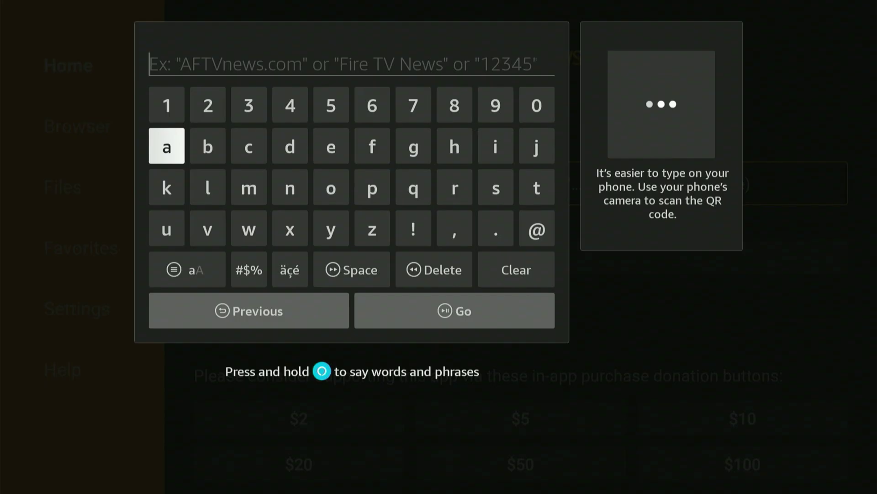
{"action": "key", "text": "Up"}
{"action": "key", "text": "Right"}
{"action": "key", "text": "Right"}
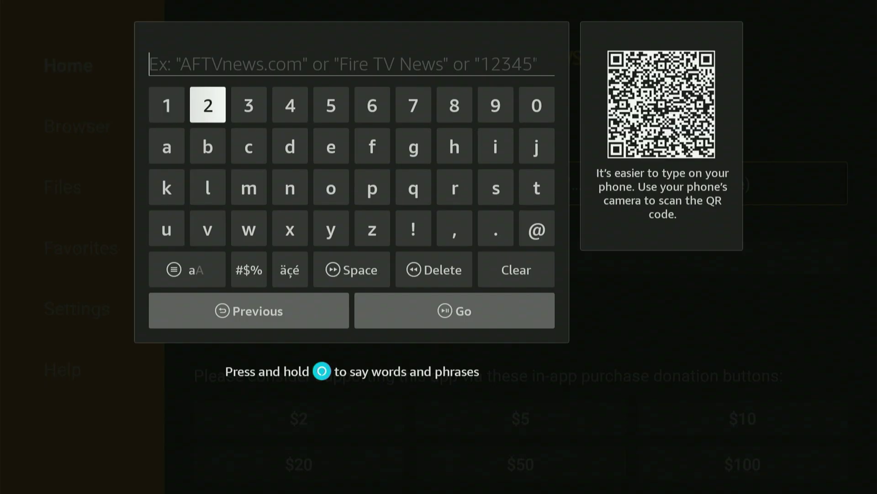
{"action": "key", "text": "Return"}
{"action": "key", "text": "Right"}
{"action": "key", "text": "Right"}
{"action": "key", "text": "Right"}
{"action": "key", "text": "Right"}
{"action": "key", "text": "Right"}
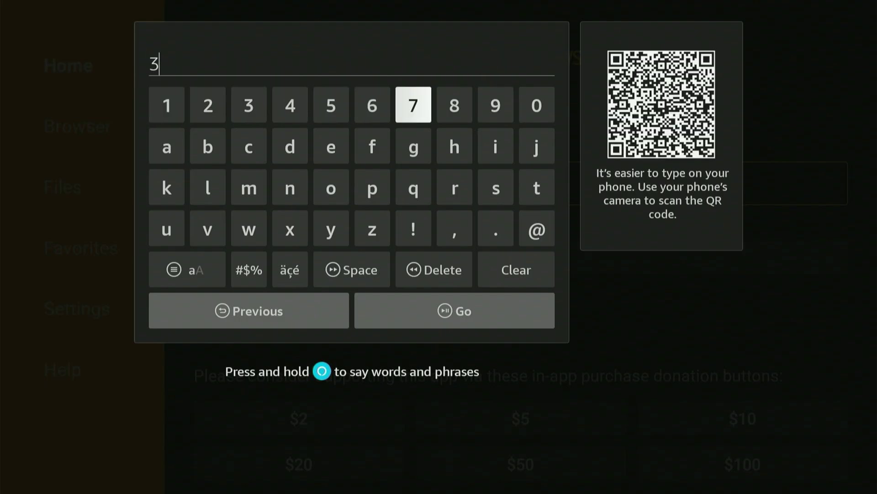
{"action": "key", "text": "Return"}
{"action": "key", "text": "Right"}
{"action": "key", "text": "Right"}
{"action": "key", "text": "Right"}
{"action": "key", "text": "Right"}
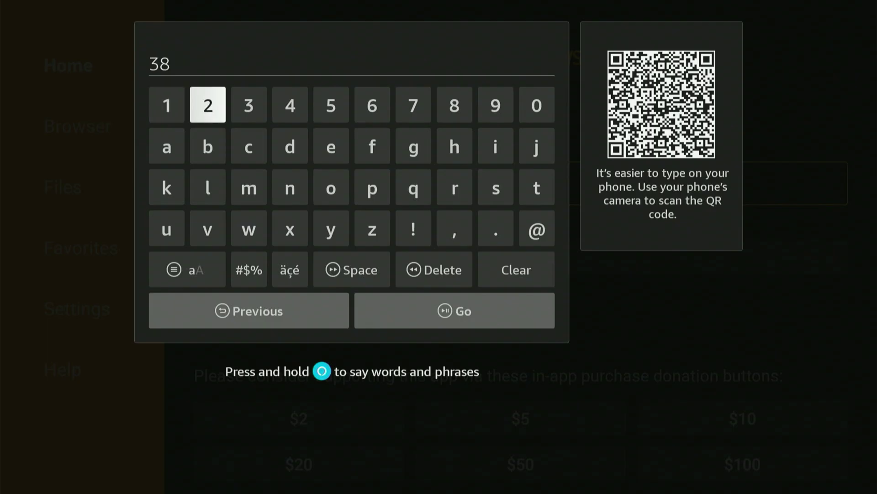
{"action": "key", "text": "Return"}
{"action": "key", "text": "Right"}
{"action": "key", "text": "Right"}
{"action": "key", "text": "Right"}
{"action": "key", "text": "Right"}
{"action": "key", "text": "Return"}
{"action": "key", "text": "Right"}
{"action": "key", "text": "Right"}
{"action": "key", "text": "Right"}
{"action": "key", "text": "Right"}
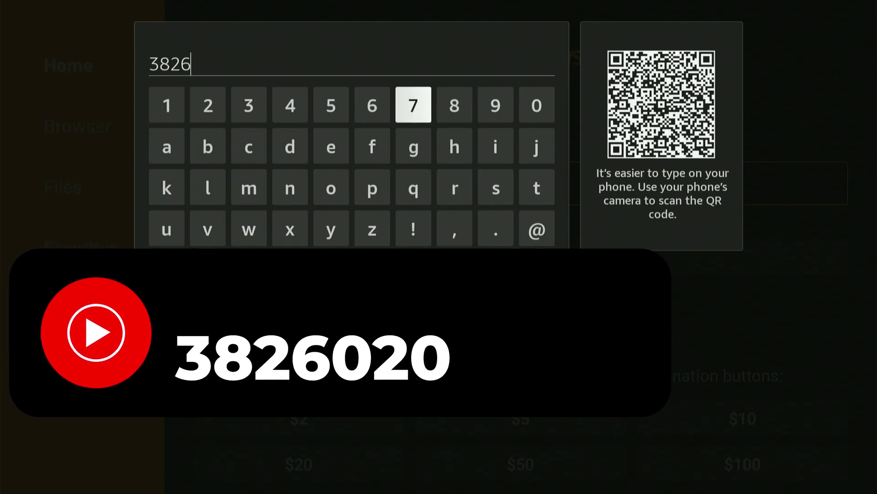
{"action": "key", "text": "Return"}
{"action": "key", "text": "Right"}
{"action": "key", "text": "Right"}
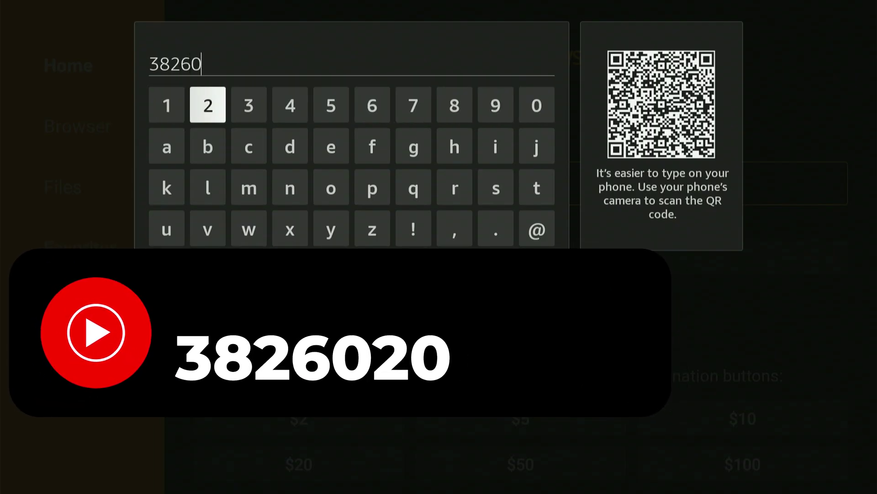
{"action": "key", "text": "Return"}
{"action": "key", "text": "Right"}
{"action": "key", "text": "Right"}
{"action": "key", "text": "Right"}
{"action": "key", "text": "Right"}
{"action": "key", "text": "Right"}
{"action": "key", "text": "Right"}
{"action": "key", "text": "Right"}
{"action": "key", "text": "Right"}
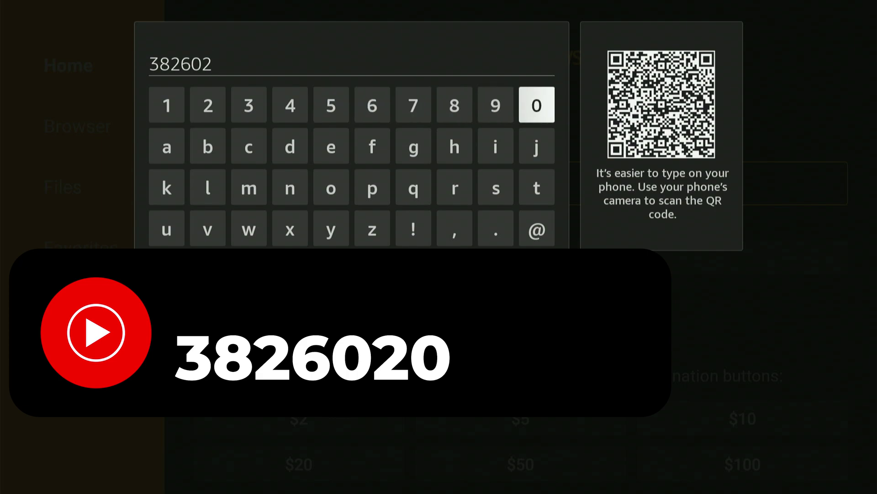
{"action": "key", "text": "Return"}
Step: Submit the entered short code to load its redirect page in Downloader's browser
{"action": "key", "text": "Down"}
{"action": "key", "text": "Down"}
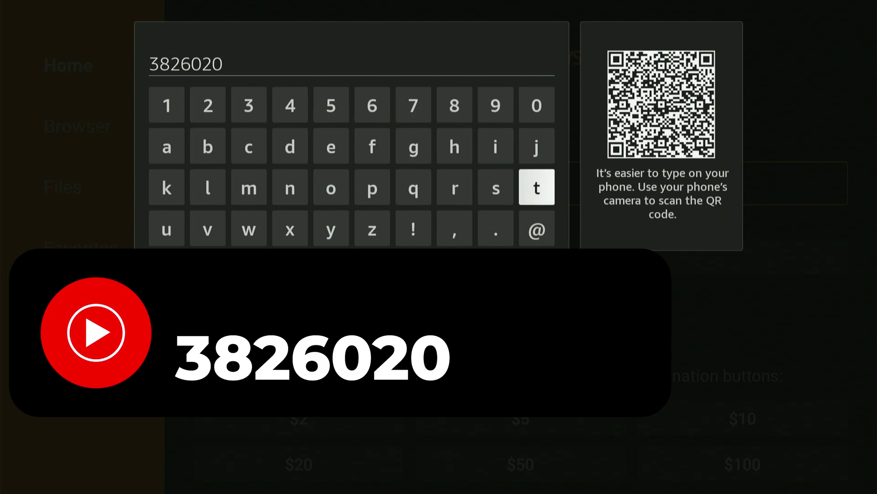
{"action": "key", "text": "Down"}
{"action": "key", "text": "Down"}
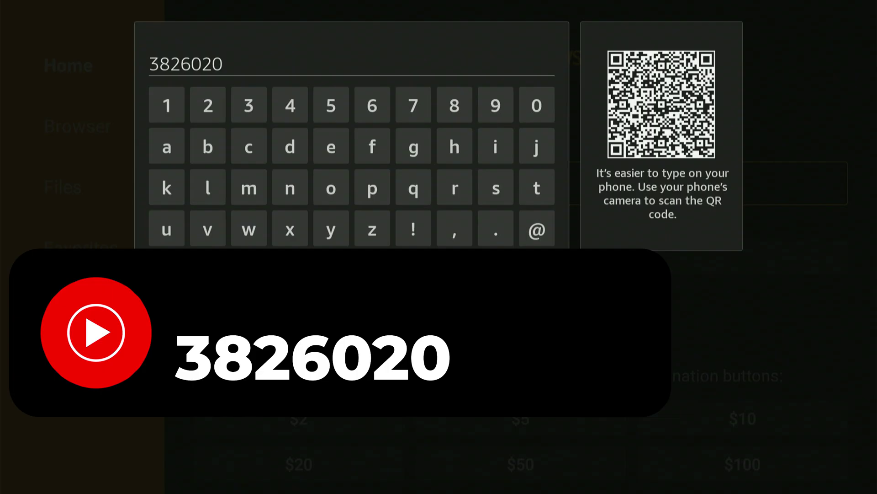
{"action": "key", "text": "Return"}
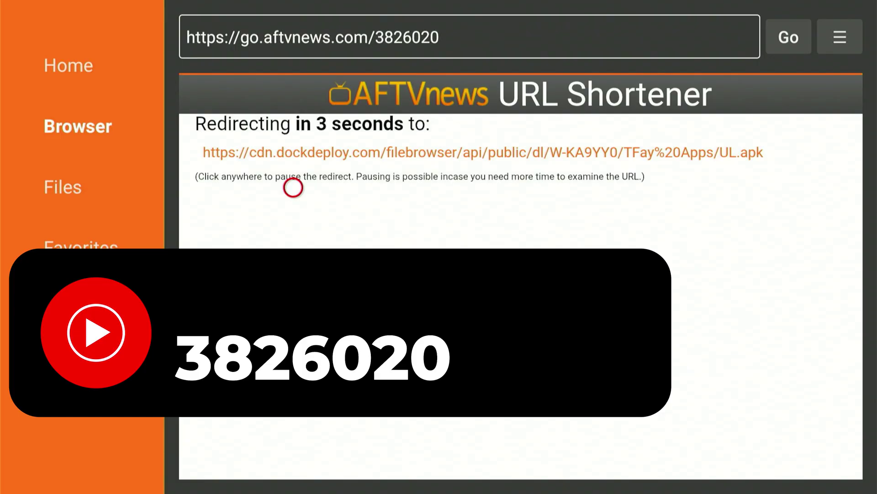
Step: Pause the redirect to accept the site's privacy consent, and resume it to download UL.apk
{"action": "left_click", "coordinate": [293, 186]}
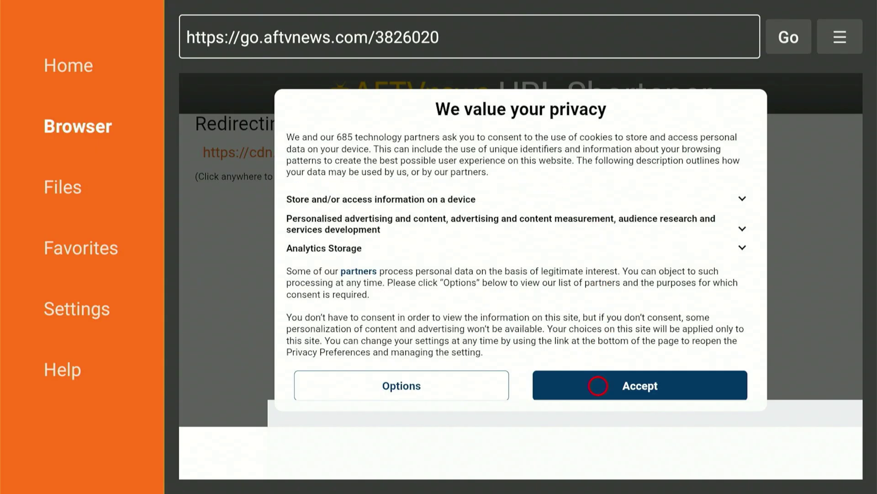
{"action": "left_click", "coordinate": [599, 385]}
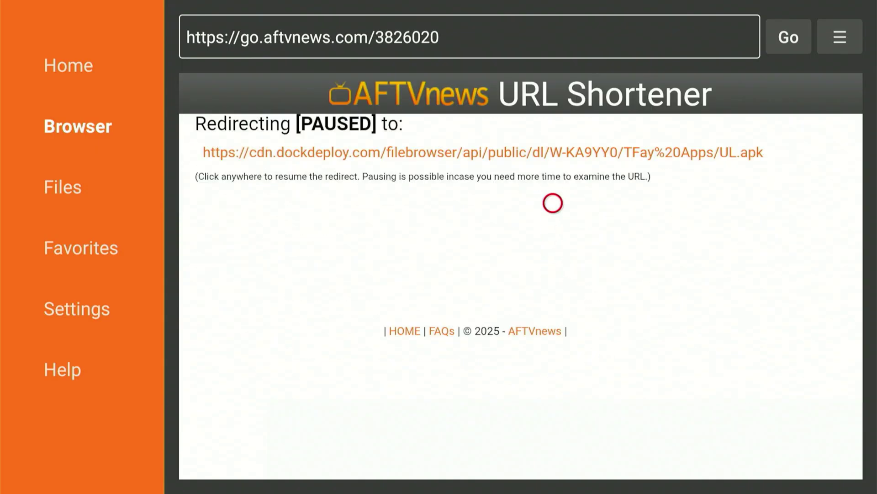
{"action": "left_click", "coordinate": [553, 156]}
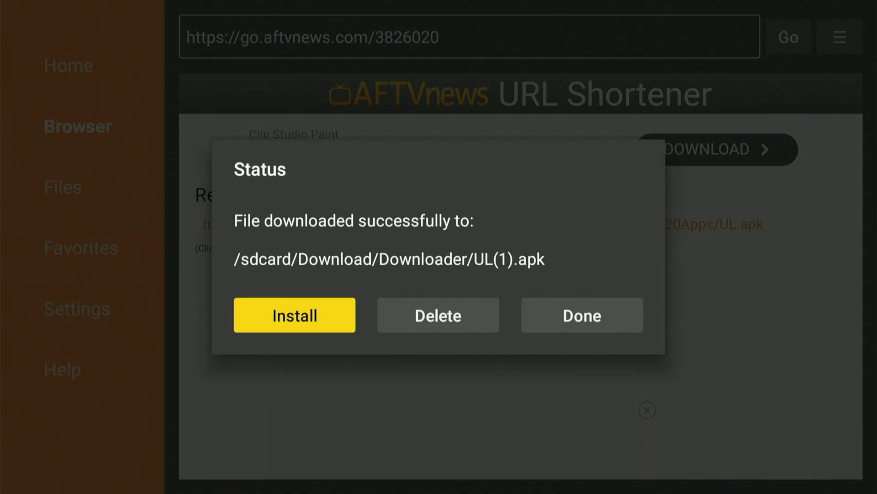
Step: Delete the downloaded installer file UL(1).apk and confirm the deletion
{"action": "key", "text": "Right"}
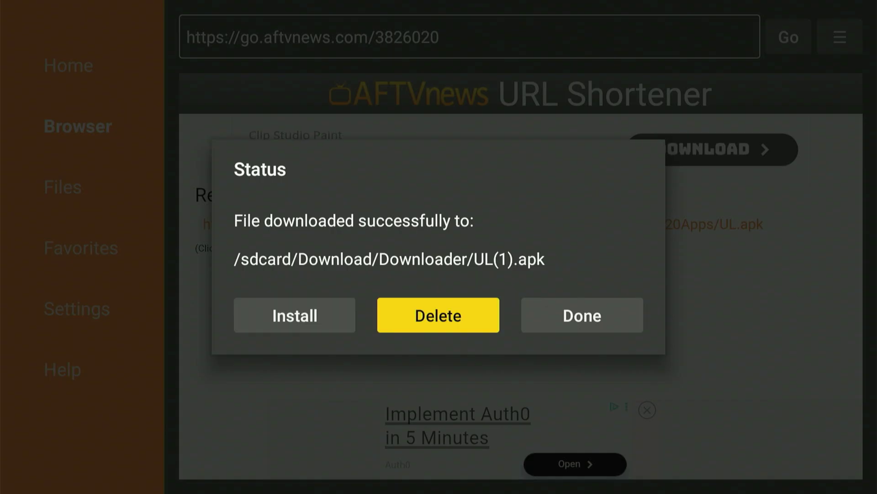
{"action": "key", "text": "Return"}
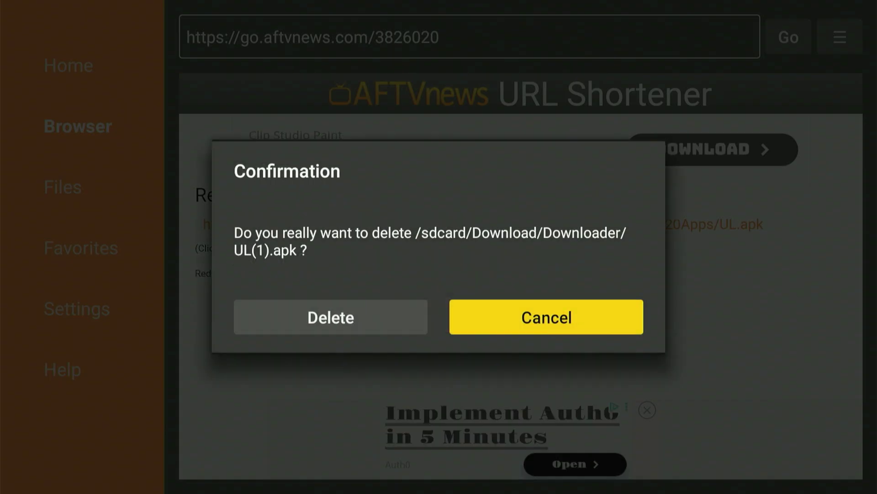
{"action": "key", "text": "Left"}
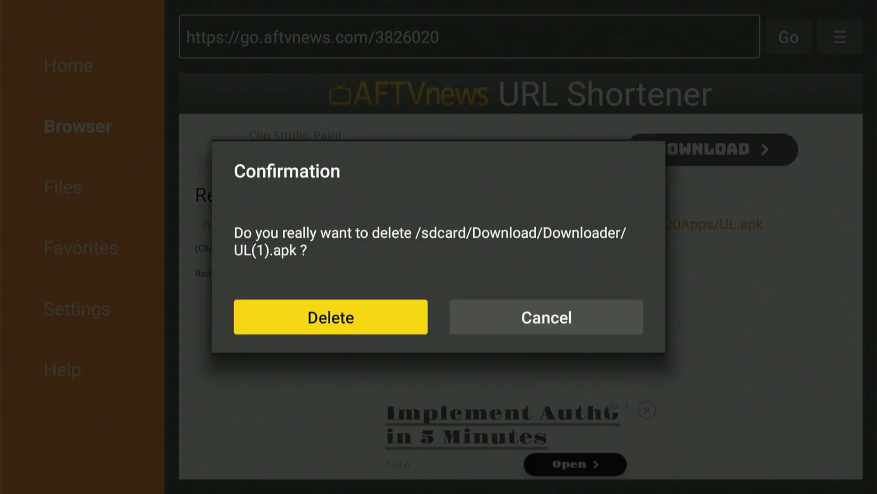
{"action": "key", "text": "Return"}
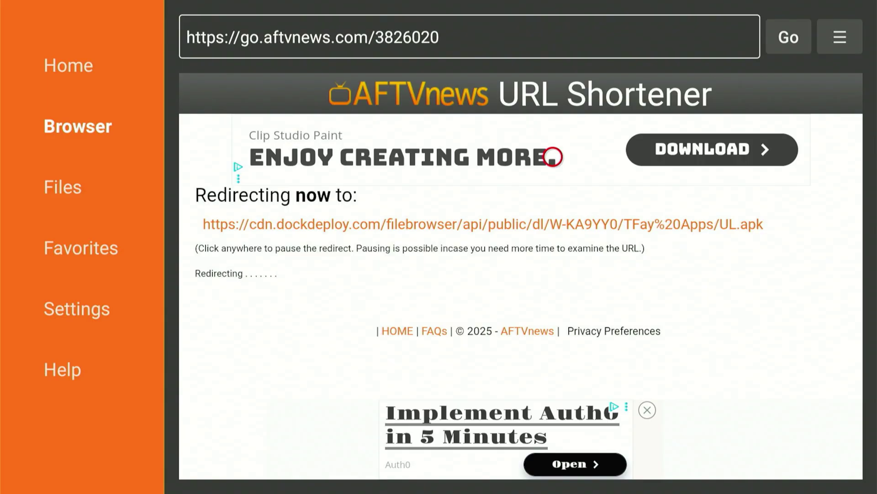
Step: Return to the Fire TV home screen and open the My Fire TV settings
{"action": "key", "text": "Home"}
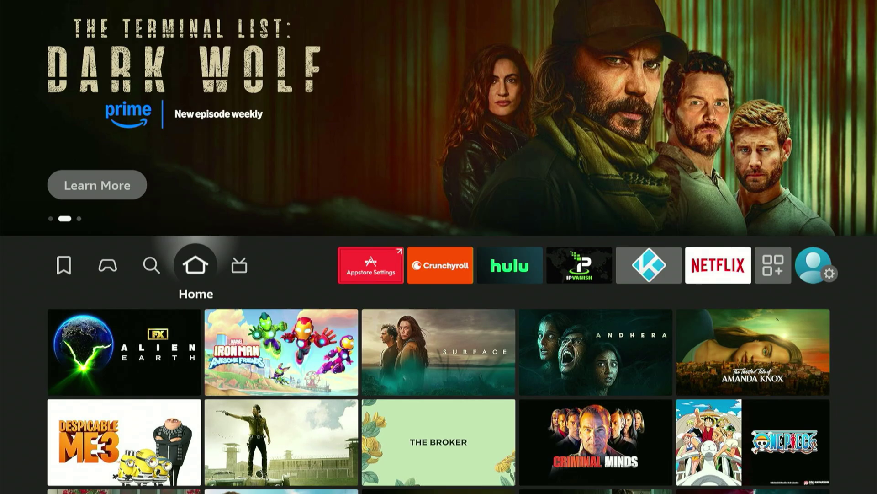
{"action": "key", "text": "Right"}
{"action": "key", "text": "Right"}
{"action": "key", "text": "Right"}
{"action": "key", "text": "Right"}
{"action": "key", "text": "Right"}
{"action": "key", "text": "Right"}
{"action": "key", "text": "Right"}
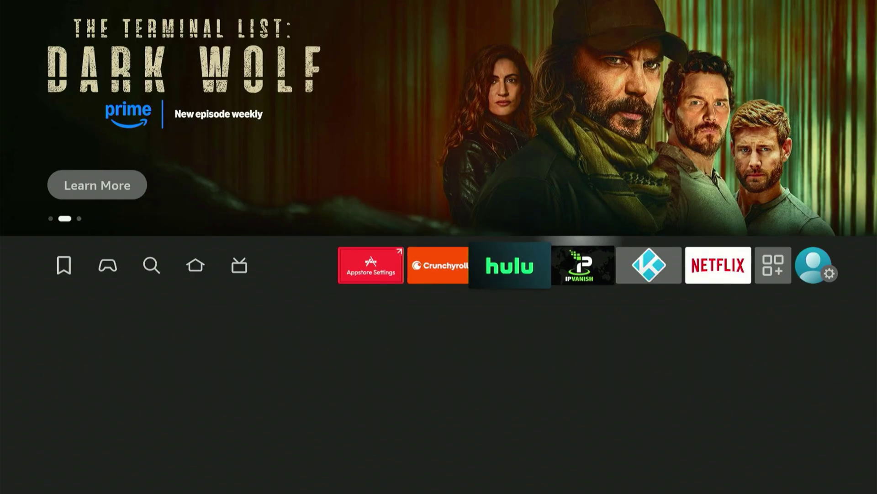
{"action": "key", "text": "Right"}
{"action": "key", "text": "Right"}
{"action": "key", "text": "Down"}
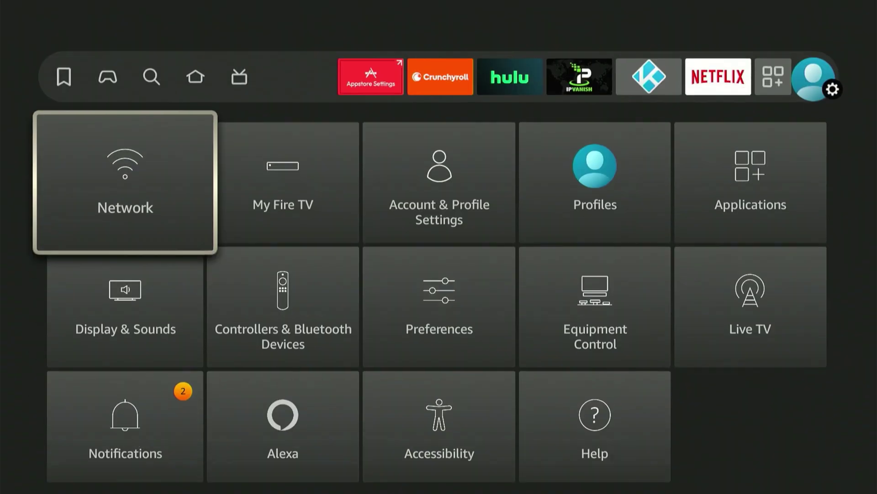
{"action": "key", "text": "Right"}
{"action": "key", "text": "Return"}
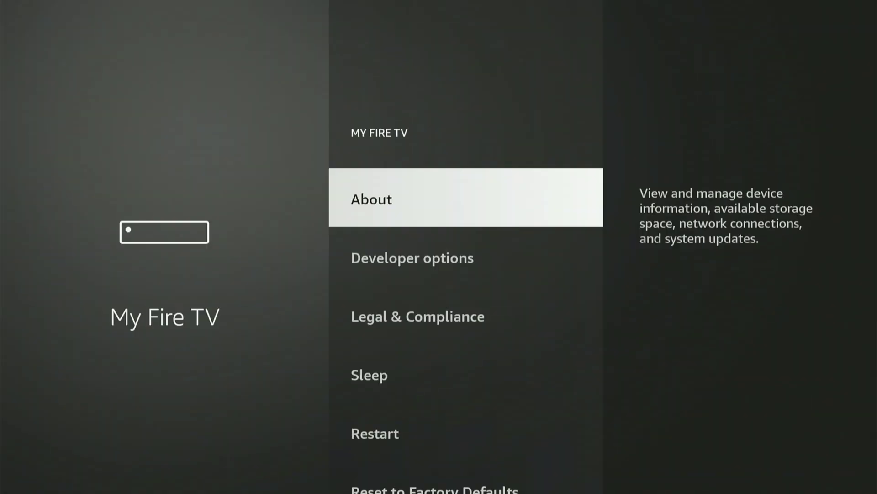
Step: In Developer options, turn on the Install unknown apps permission for Unlinked
{"action": "key", "text": "Down"}
{"action": "key", "text": "Return"}
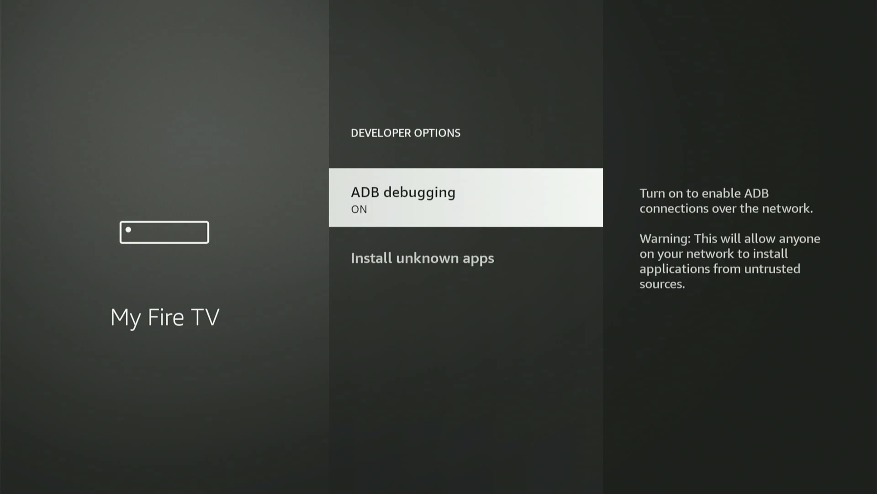
{"action": "key", "text": "Down"}
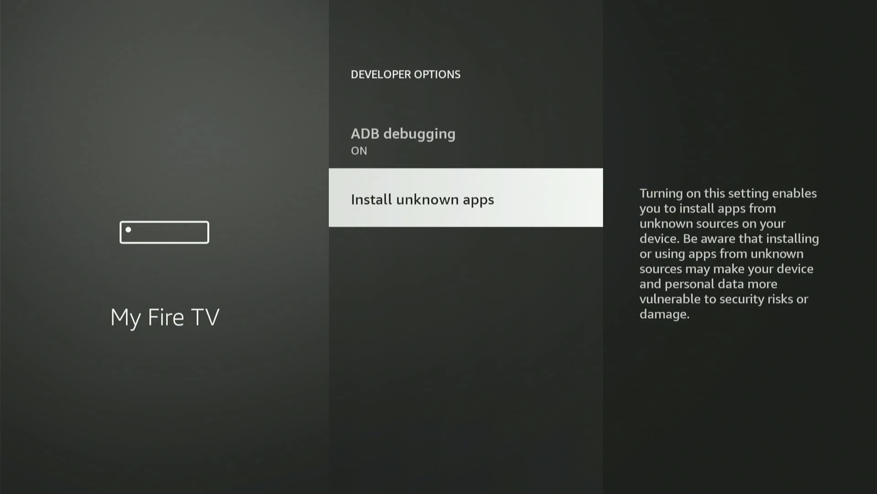
{"action": "key", "text": "Return"}
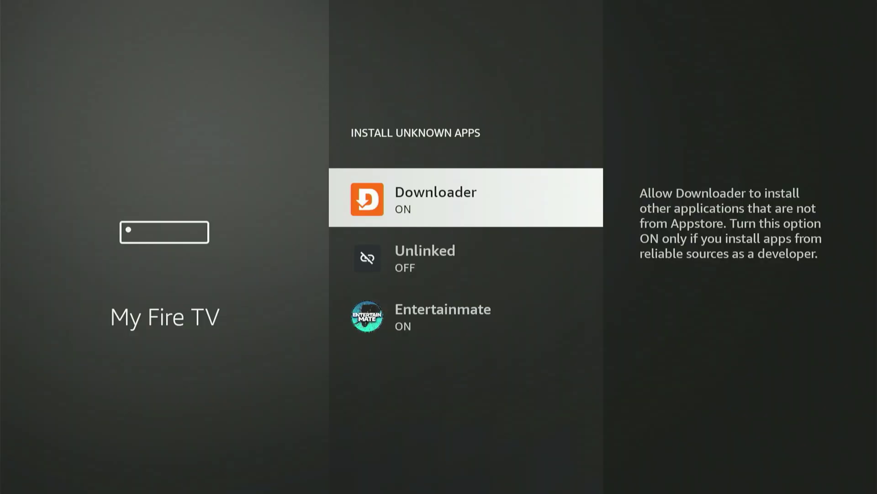
{"action": "key", "text": "Down"}
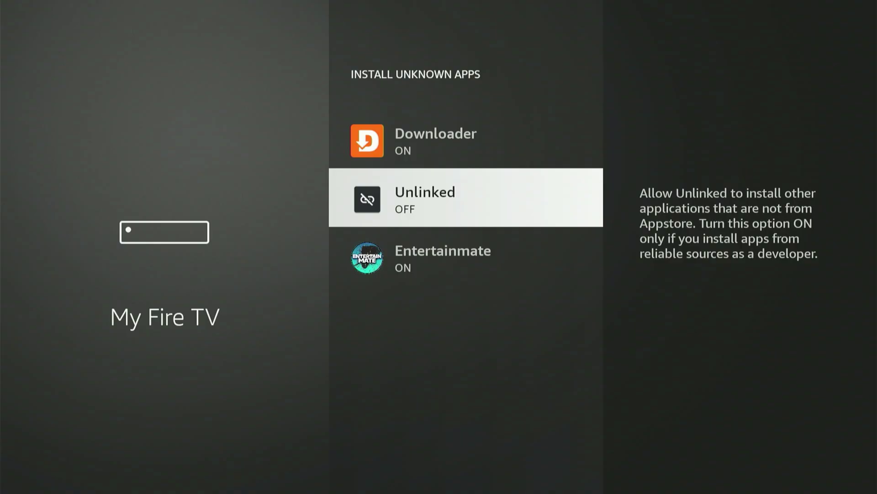
{"action": "key", "text": "Return"}
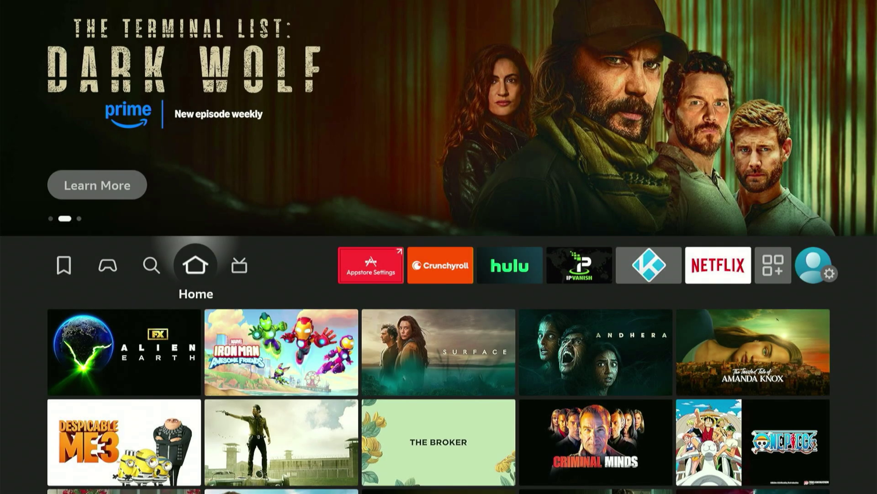
Step: From the home screen, open the complete list of installed apps and channels
{"action": "key", "text": "Right"}
{"action": "key", "text": "Right"}
{"action": "key", "text": "Right"}
{"action": "key", "text": "Right"}
{"action": "key", "text": "Right"}
{"action": "key", "text": "Right"}
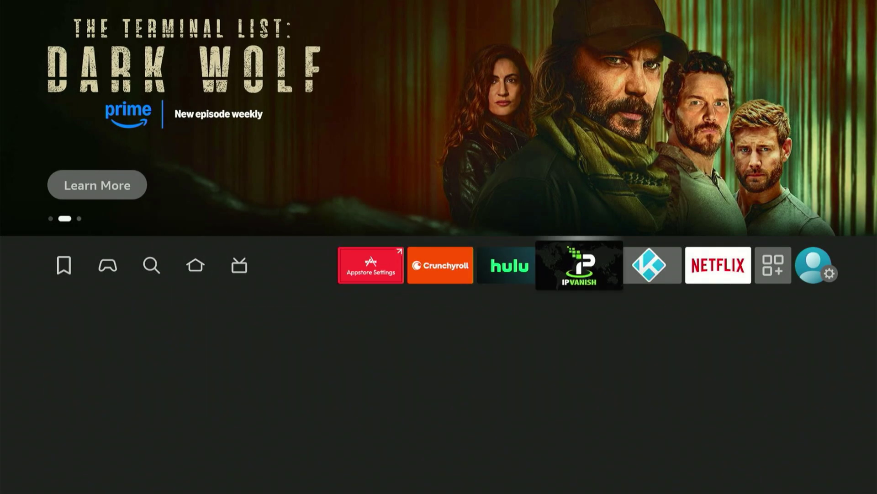
{"action": "key", "text": "Right"}
{"action": "key", "text": "Right"}
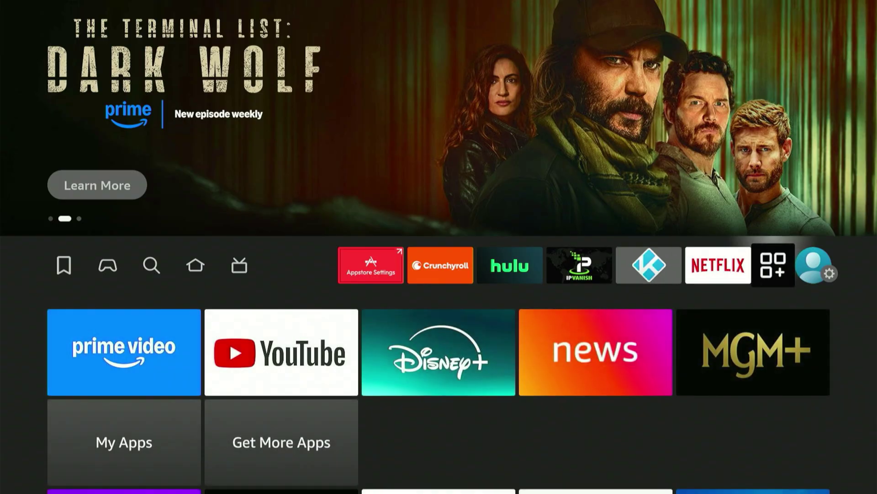
{"action": "key", "text": "Return"}
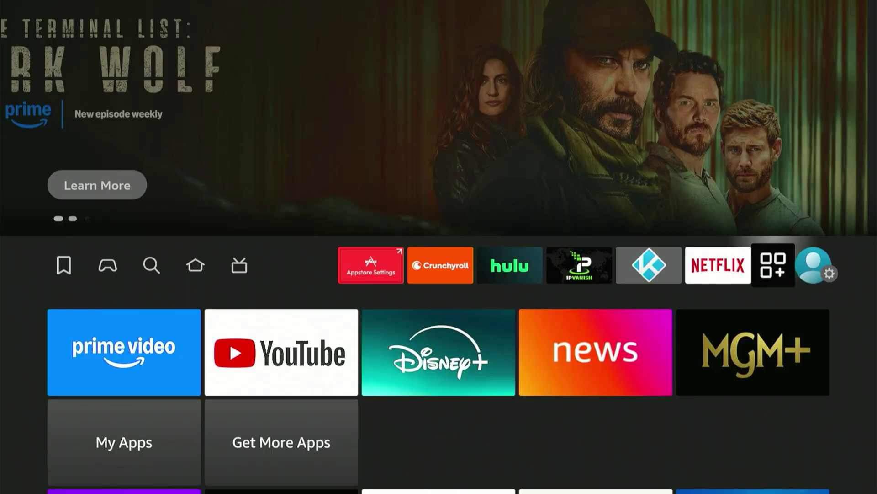
Step: Find Unlinked among the installed apps and launch it
{"action": "key", "text": "Down"}
{"action": "key", "text": "Down"}
{"action": "key", "text": "Down"}
{"action": "key", "text": "Down"}
{"action": "key", "text": "Down"}
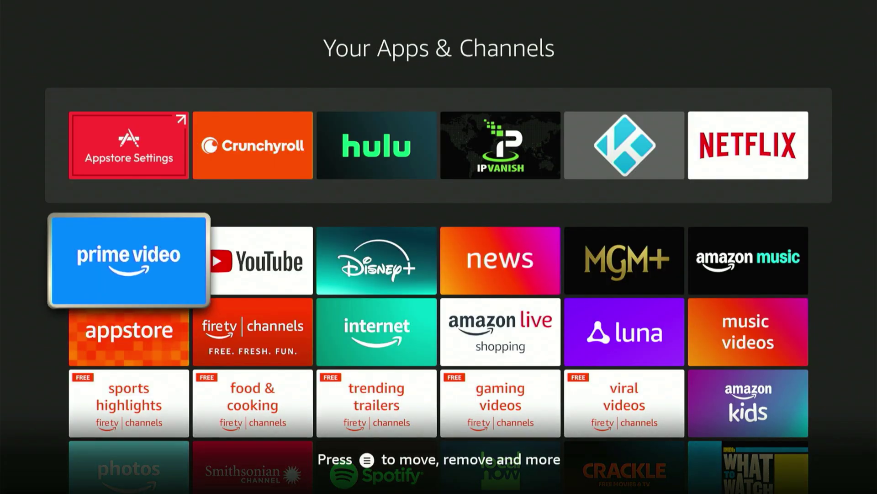
{"action": "key", "text": "Down"}
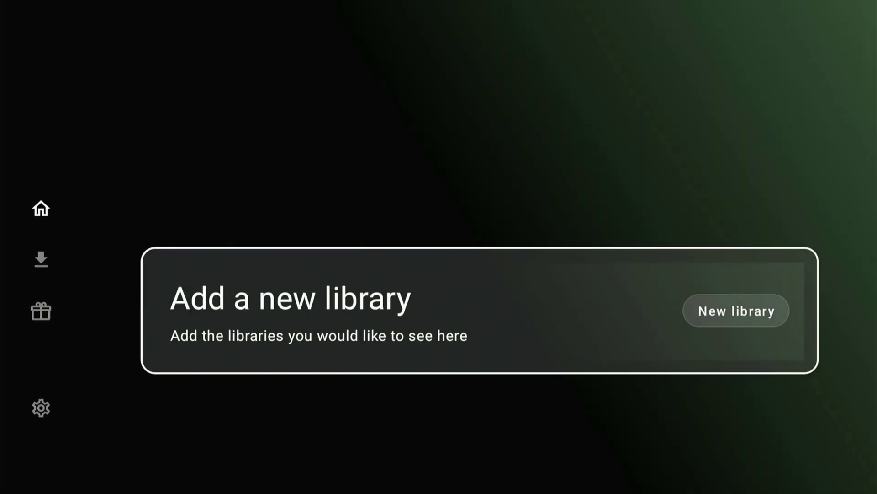
Step: Start adding a new library in Unlinked so its code can be entered
{"action": "key", "text": "Return"}
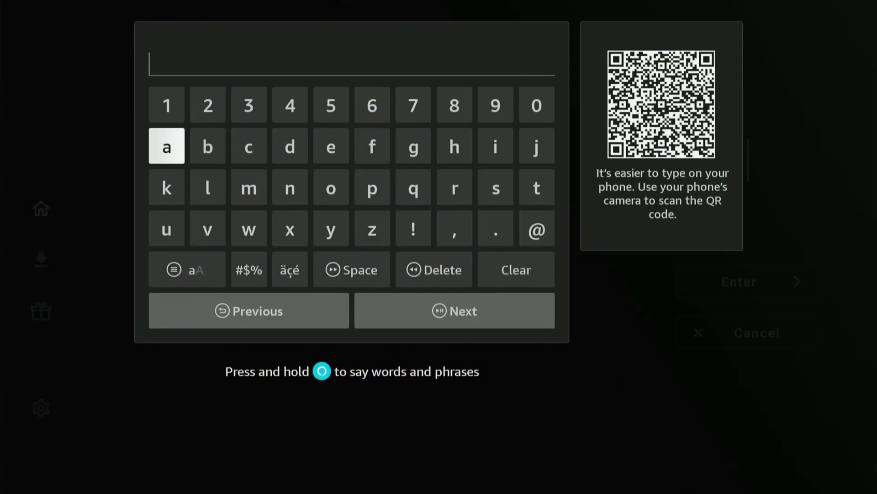
{"action": "key", "text": "Right"}
{"action": "key", "text": "Right"}
{"action": "key", "text": "Up"}
{"action": "key", "text": "Right"}
{"action": "key", "text": "Right"}
{"action": "key", "text": "Right"}
{"action": "key", "text": "Right"}
{"action": "key", "text": "Right"}
{"action": "key", "text": "Right"}
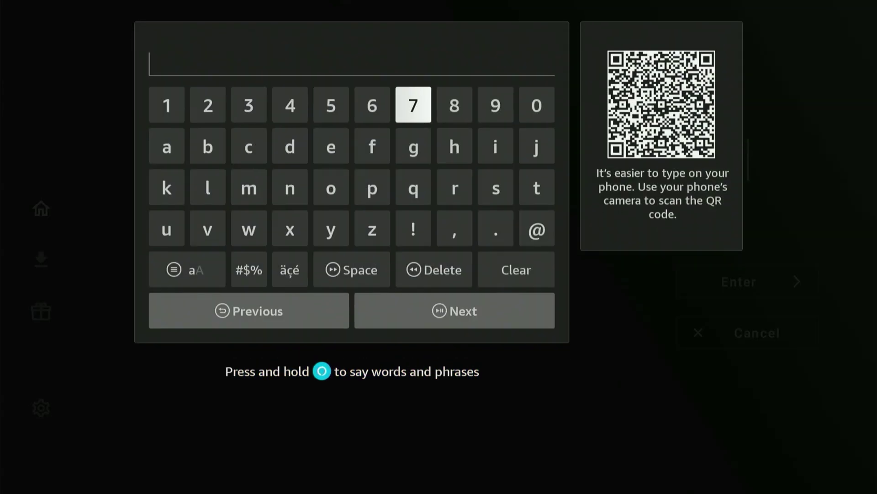
{"action": "key", "text": "Down"}
{"action": "key", "text": "Up"}
{"action": "key", "text": "Right"}
{"action": "key", "text": "Right"}
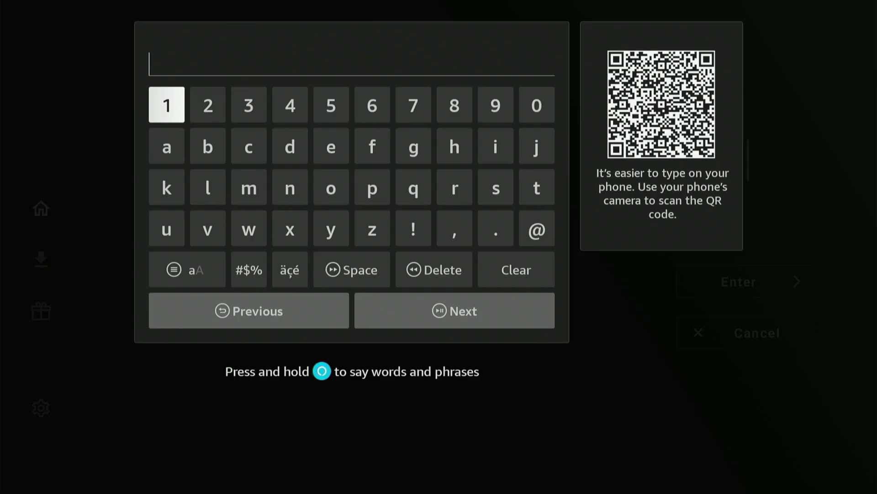
{"action": "key", "text": "Down"}
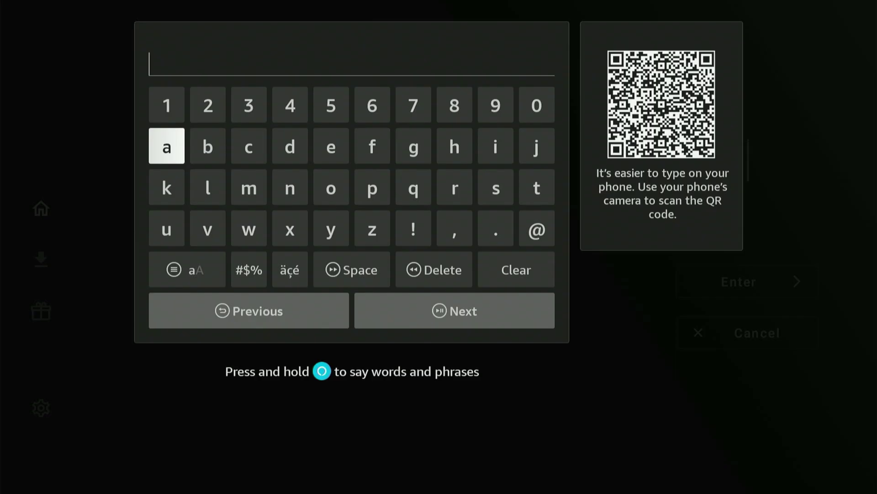
Step: Enter "fire" as the beginning of the new library's code
{"action": "key", "text": "Right"}
{"action": "key", "text": "Right"}
{"action": "key", "text": "Right"}
{"action": "key", "text": "Right"}
{"action": "key", "text": "Right"}
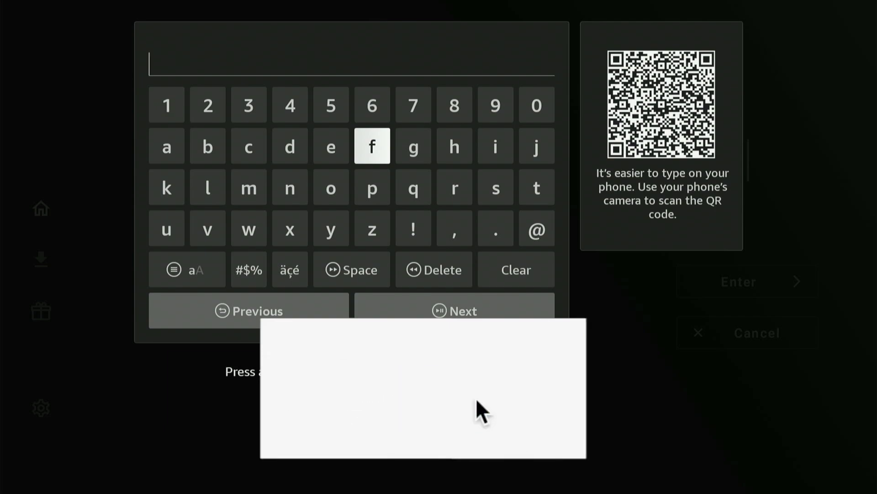
{"action": "key", "text": "Down"}
{"action": "key", "text": "Up"}
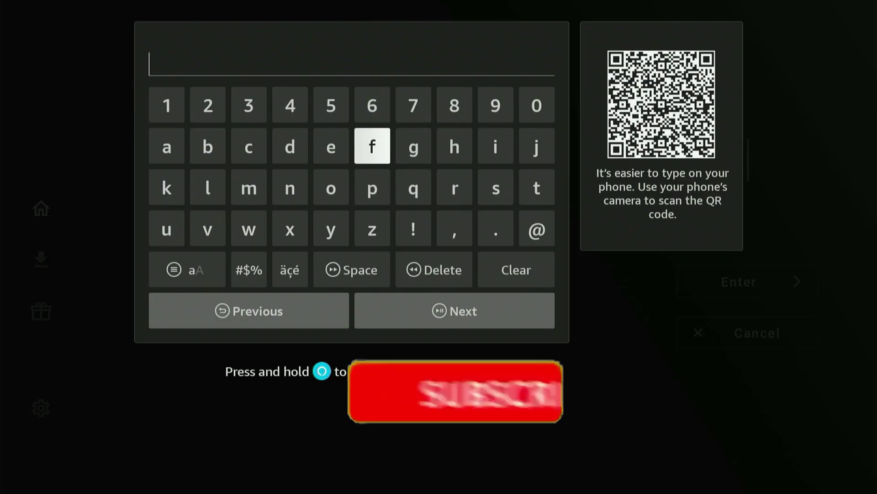
{"action": "key", "text": "Return"}
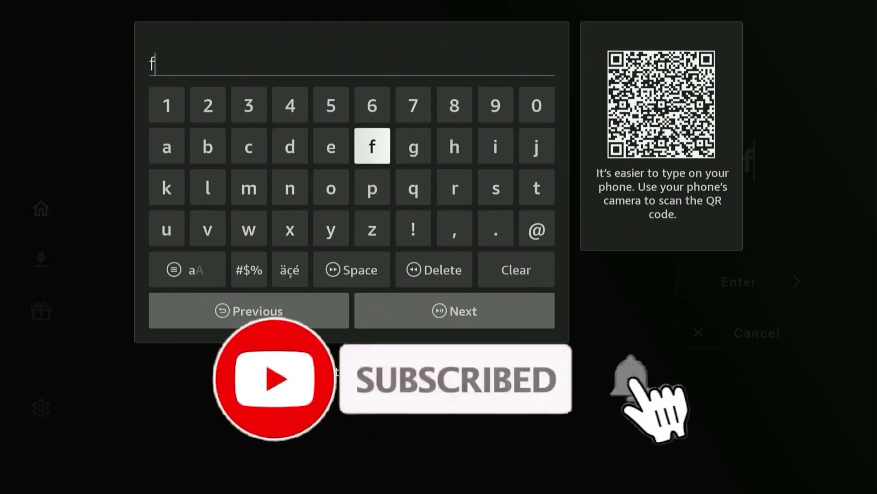
{"action": "key", "text": "Right"}
{"action": "key", "text": "Right"}
{"action": "key", "text": "Right"}
{"action": "key", "text": "Return"}
{"action": "key", "text": "Down"}
{"action": "key", "text": "Left"}
{"action": "key", "text": "Return"}
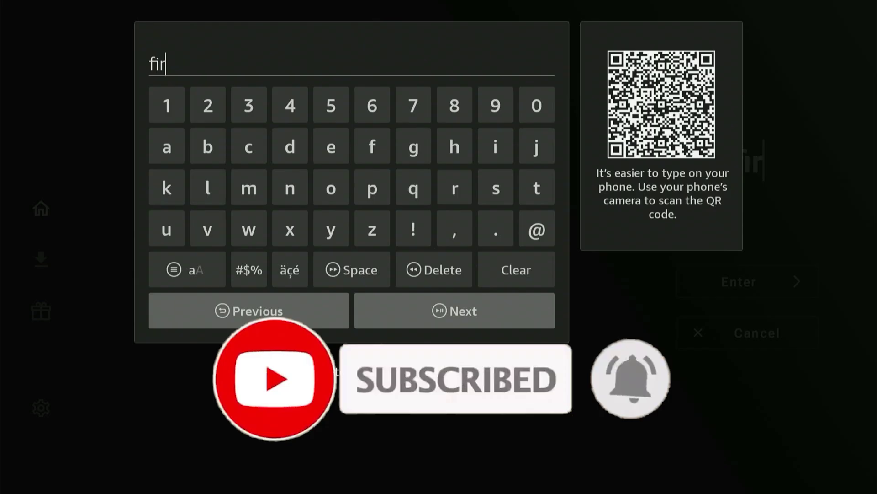
{"action": "key", "text": "Left"}
{"action": "key", "text": "Left"}
{"action": "key", "text": "Up"}
{"action": "key", "text": "Left"}
{"action": "key", "text": "Return"}
Step: Complete the library code as "firetweaks" and proceed from the code entry
{"action": "key", "text": "Down"}
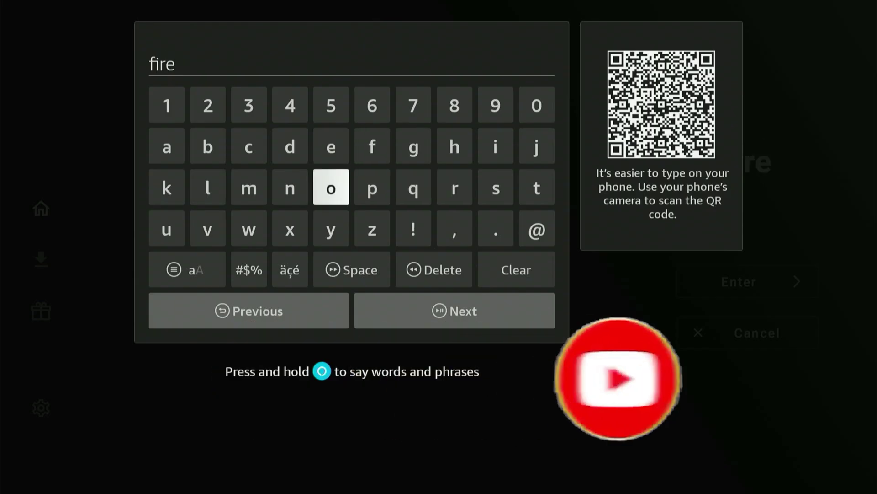
{"action": "key", "text": "Right"}
{"action": "key", "text": "Right"}
{"action": "key", "text": "Right"}
{"action": "key", "text": "Right"}
{"action": "key", "text": "Right"}
{"action": "key", "text": "Return"}
{"action": "key", "text": "Left"}
{"action": "key", "text": "Left"}
{"action": "key", "text": "Left"}
{"action": "key", "text": "Left"}
{"action": "key", "text": "Left"}
{"action": "key", "text": "Left"}
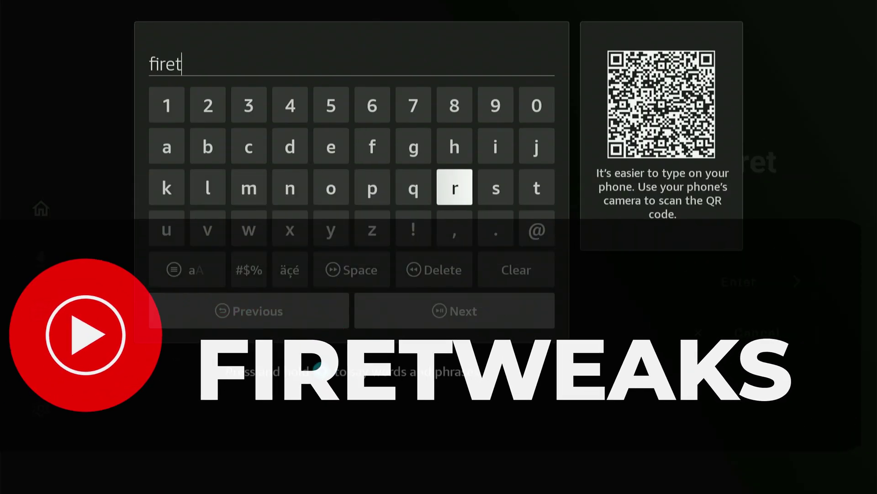
{"action": "key", "text": "Left"}
{"action": "key", "text": "Down"}
{"action": "key", "text": "Return"}
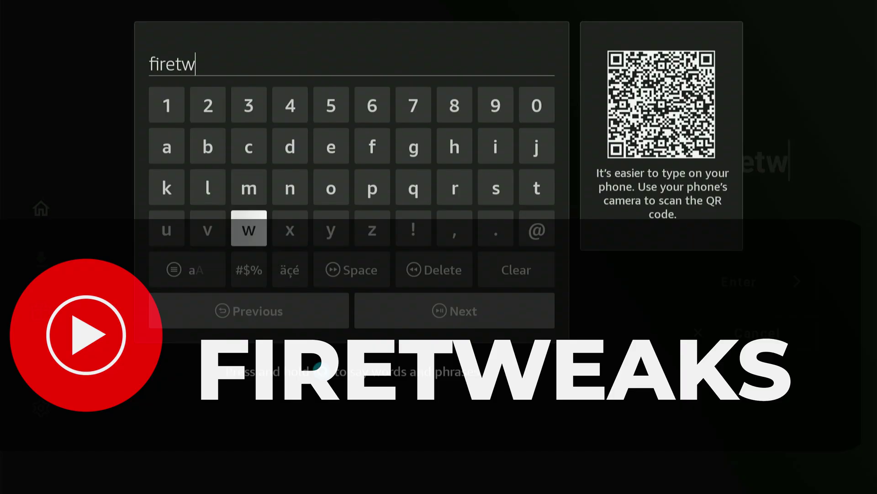
{"action": "key", "text": "Up"}
{"action": "key", "text": "Up"}
{"action": "key", "text": "Right"}
{"action": "key", "text": "Right"}
{"action": "key", "text": "Return"}
{"action": "key", "text": "Left"}
{"action": "key", "text": "Left"}
{"action": "key", "text": "Left"}
{"action": "key", "text": "Left"}
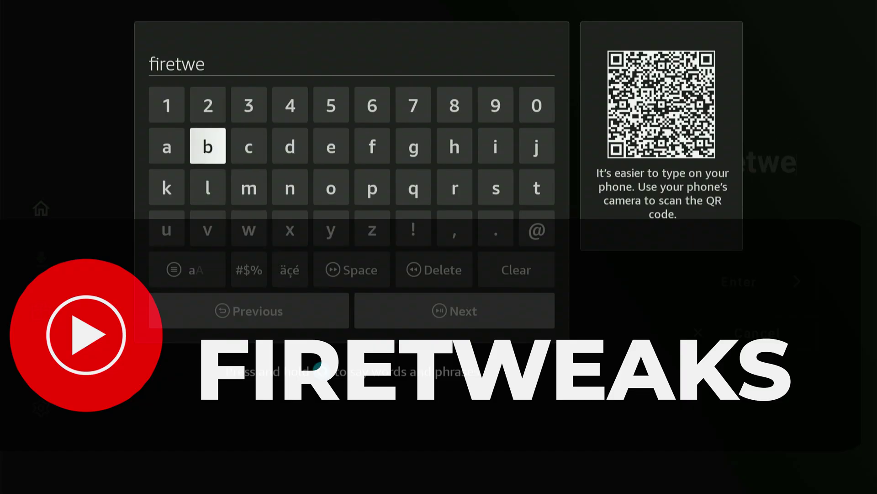
{"action": "key", "text": "Return"}
{"action": "key", "text": "Down"}
{"action": "key", "text": "Return"}
{"action": "key", "text": "Right"}
{"action": "key", "text": "Right"}
{"action": "key", "text": "Right"}
{"action": "key", "text": "Right"}
{"action": "key", "text": "Right"}
{"action": "key", "text": "Right"}
{"action": "key", "text": "Right"}
{"action": "key", "text": "Right"}
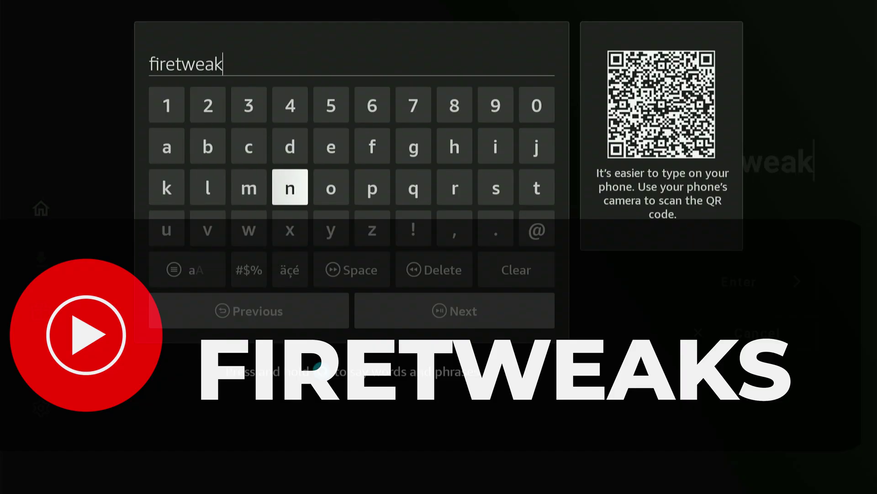
{"action": "key", "text": "Return"}
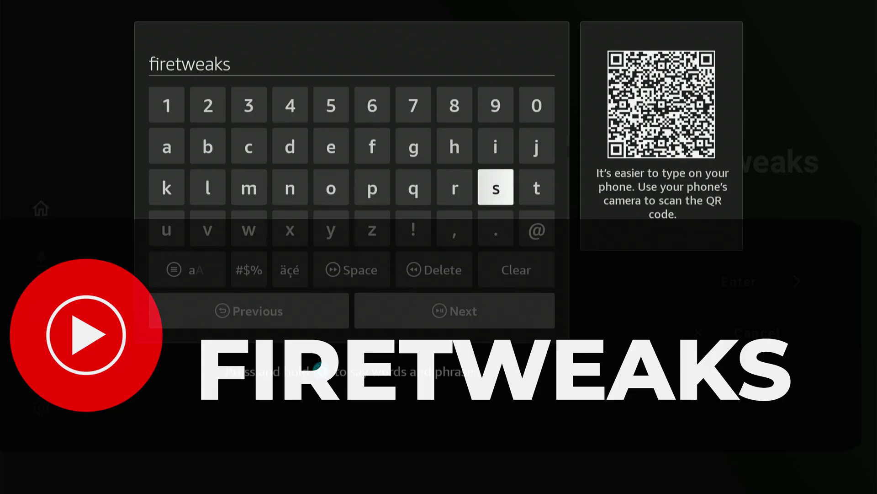
{"action": "key", "text": "Down"}
{"action": "key", "text": "Down"}
{"action": "key", "text": "Down"}
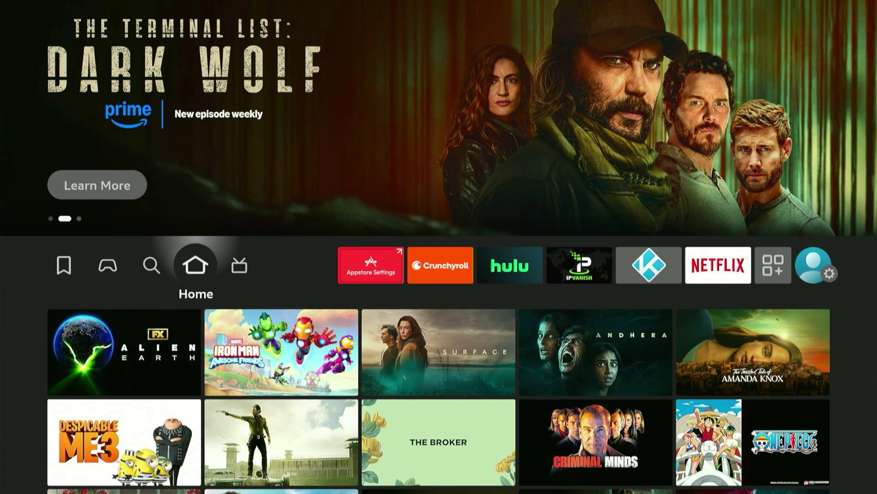
Step: From the Fire TV home screen, search for IPVanish using the suggestion "Ipvanish For Fire Stick"
{"action": "key", "text": "Left"}
{"action": "key", "text": "Down"}
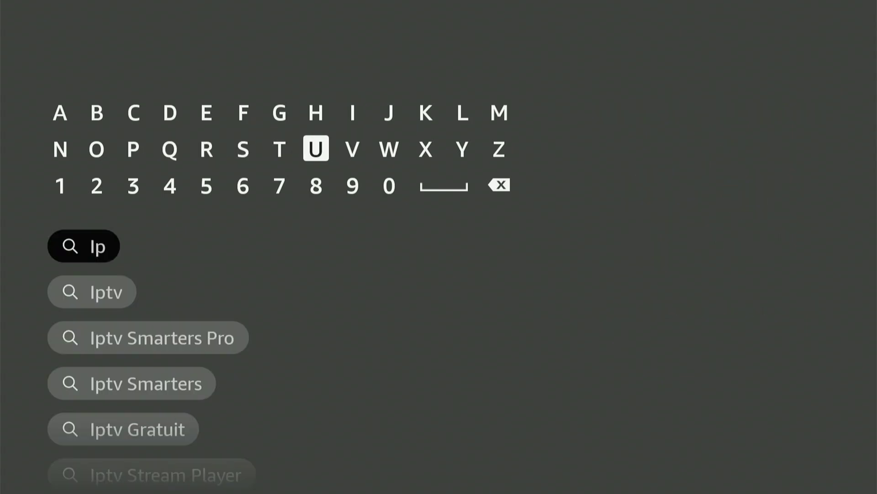
{"action": "key", "text": "Return"}
{"action": "key", "text": "Left"}
{"action": "key", "text": "Left"}
{"action": "key", "text": "Left"}
{"action": "key", "text": "Left"}
{"action": "key", "text": "Left"}
{"action": "key", "text": "Left"}
{"action": "key", "text": "Left"}
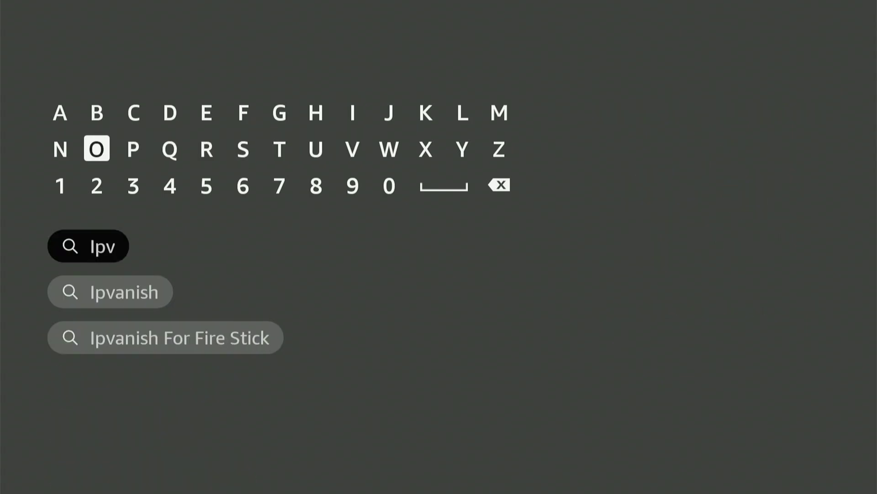
{"action": "key", "text": "Up"}
{"action": "key", "text": "Left"}
{"action": "key", "text": "Return"}
{"action": "key", "text": "Right"}
{"action": "key", "text": "Right"}
{"action": "key", "text": "Right"}
{"action": "key", "text": "Right"}
{"action": "key", "text": "Right"}
{"action": "key", "text": "Right"}
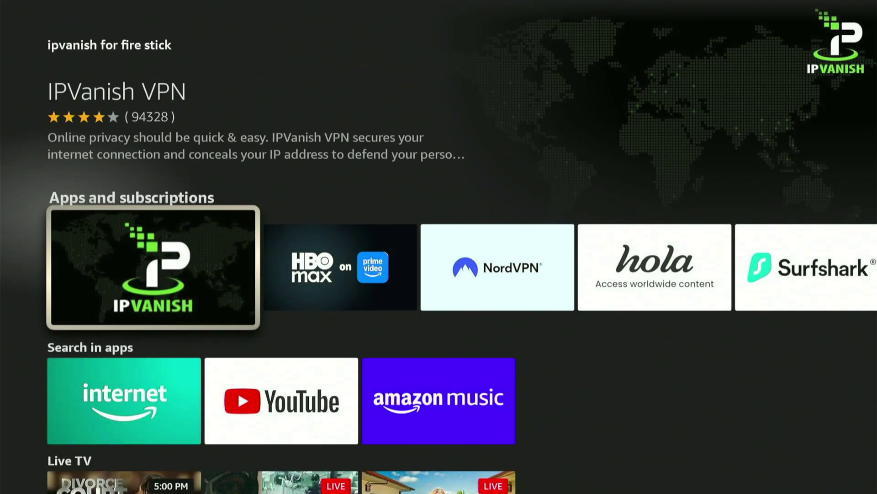
Step: Download the IPVanish VPN app from the search results and launch it
{"action": "key", "text": "Return"}
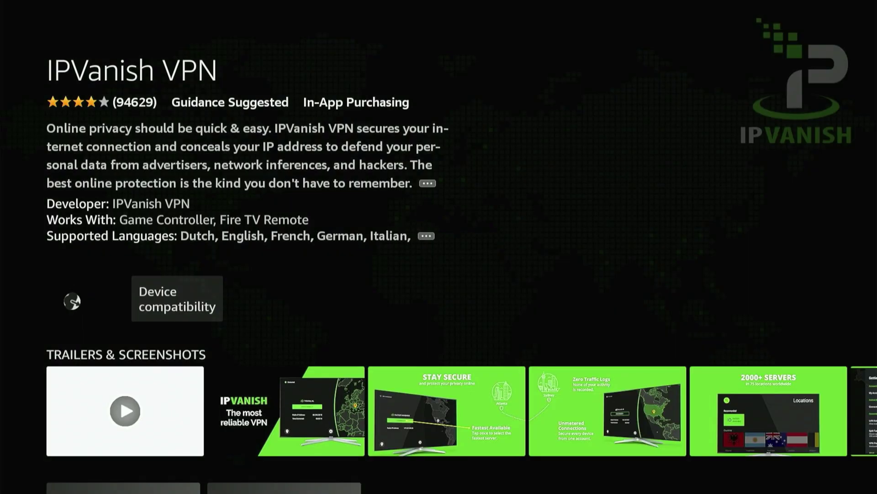
{"action": "key", "text": "Return"}
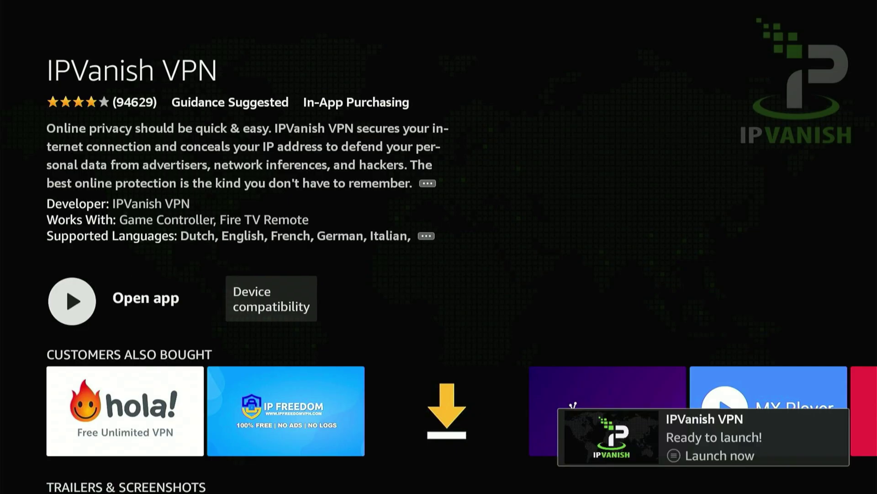
{"action": "key", "text": "Return"}
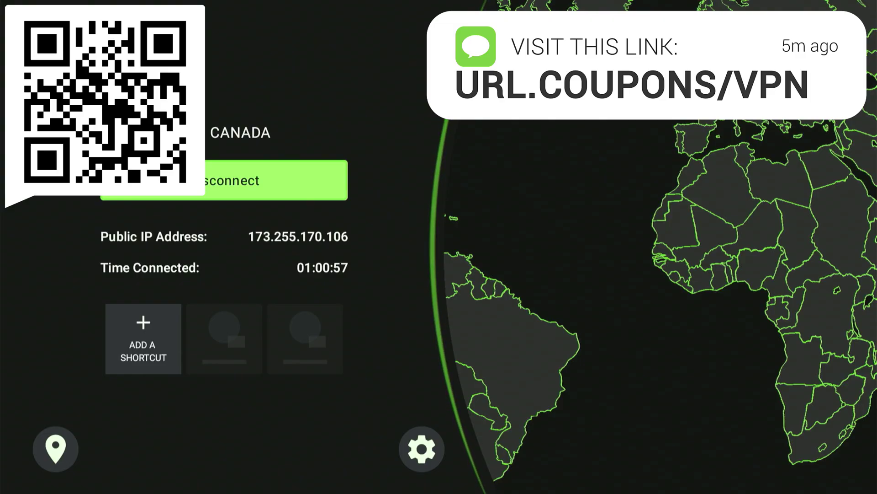
Step: In the IPVanish settings, switch Connect on Android Startup off and back on
{"action": "left_click", "coordinate": [421, 449]}
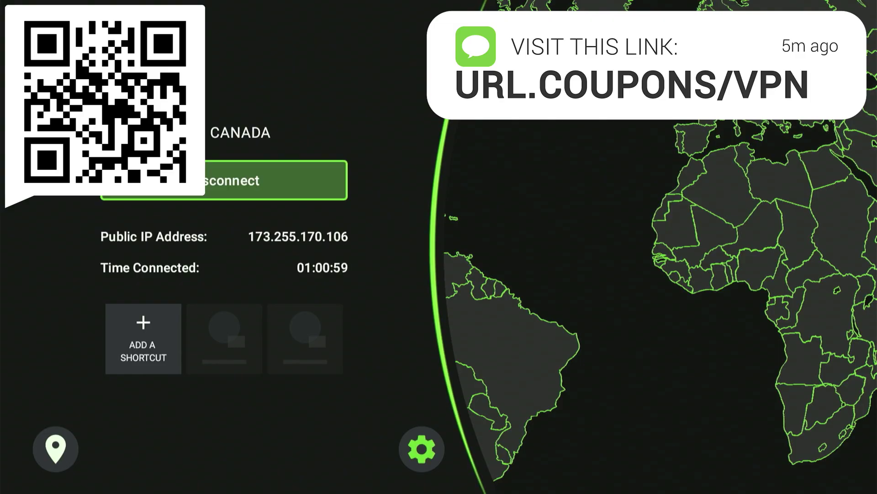
{"action": "key", "text": "Return"}
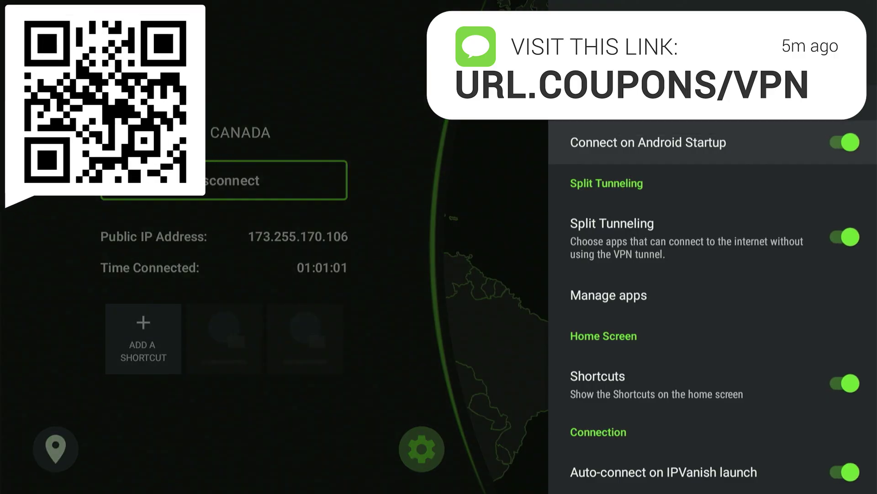
{"action": "key", "text": "Return"}
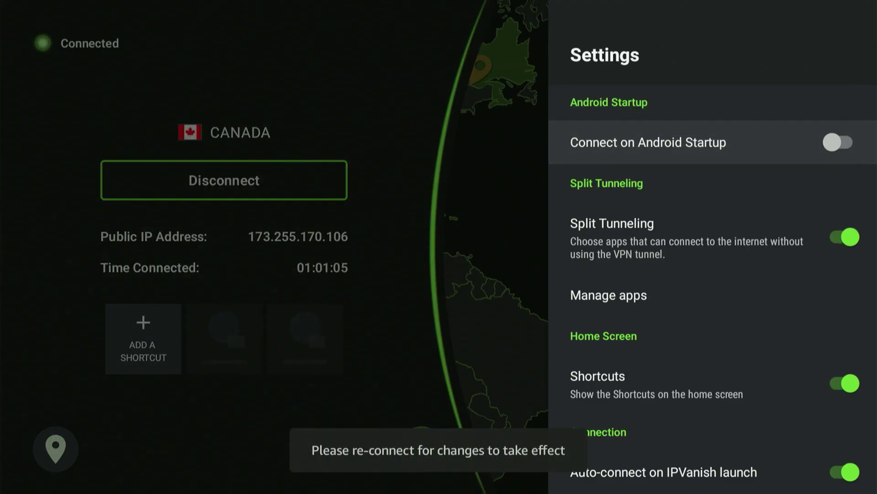
{"action": "key", "text": "Return"}
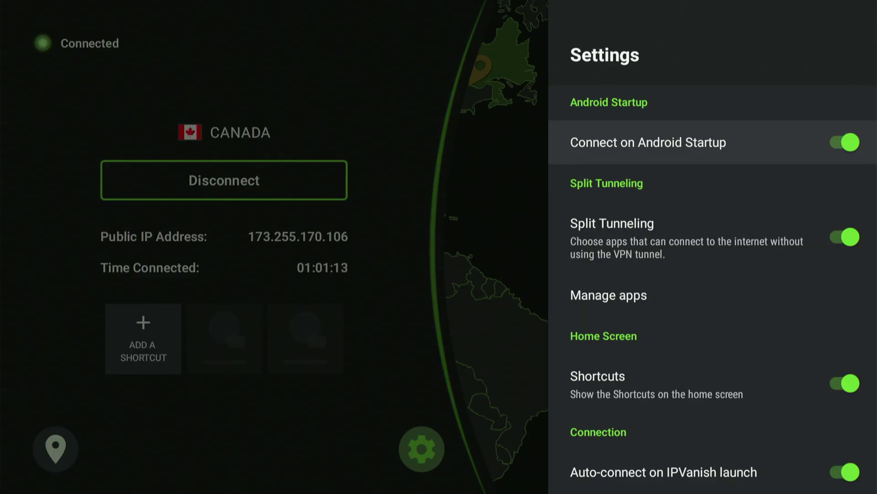
Step: Switch Auto-connect on IPVanish launch off and back on in the Connection settings
{"action": "key", "text": "Down"}
{"action": "key", "text": "Down"}
{"action": "key", "text": "Down"}
{"action": "key", "text": "Down"}
{"action": "key", "text": "Down"}
{"action": "key", "text": "Up"}
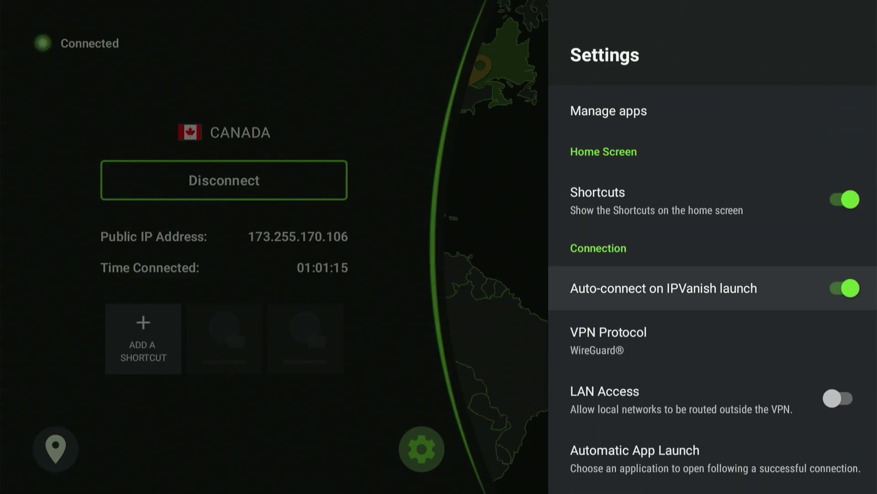
{"action": "key", "text": "Return"}
{"action": "key", "text": "Return"}
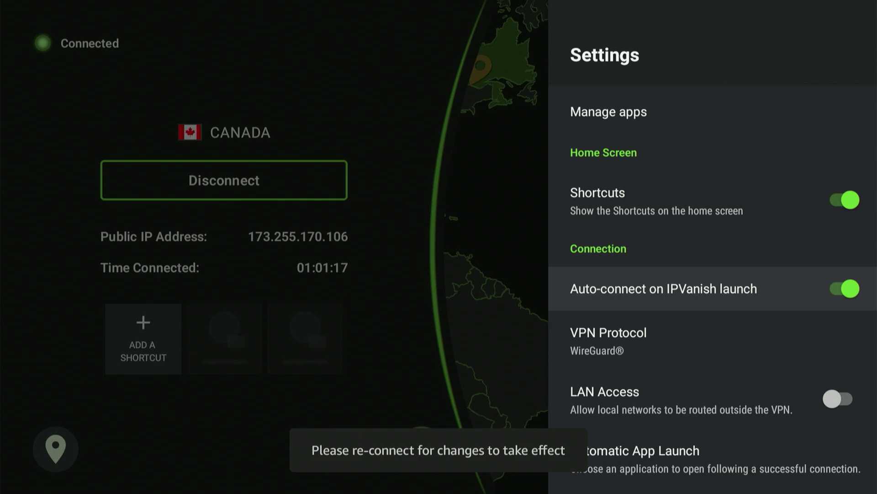
Step: Review the startup and auto-connect options in the IPVanish settings and return to the Fire TV home screen
{"action": "key", "text": "Up"}
{"action": "key", "text": "Up"}
{"action": "key", "text": "Up"}
{"action": "key", "text": "Up"}
{"action": "key", "text": "Down"}
{"action": "key", "text": "Down"}
{"action": "key", "text": "Down"}
{"action": "key", "text": "Down"}
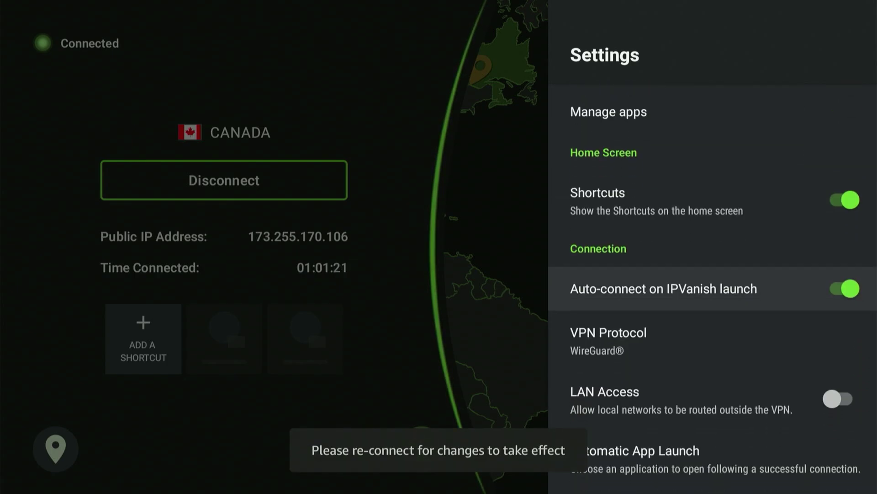
{"action": "key", "text": "Escape"}
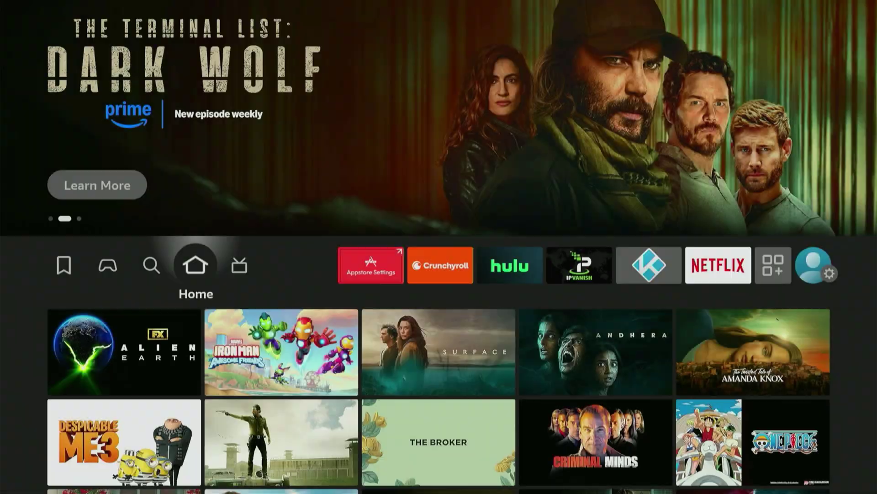
Step: Open the full list of installed apps and channels and launch Unlinked from it
{"action": "key", "text": "Right"}
{"action": "key", "text": "Right"}
{"action": "key", "text": "Right"}
{"action": "key", "text": "Right"}
{"action": "key", "text": "Right"}
{"action": "key", "text": "Right"}
{"action": "key", "text": "Right"}
{"action": "key", "text": "Right"}
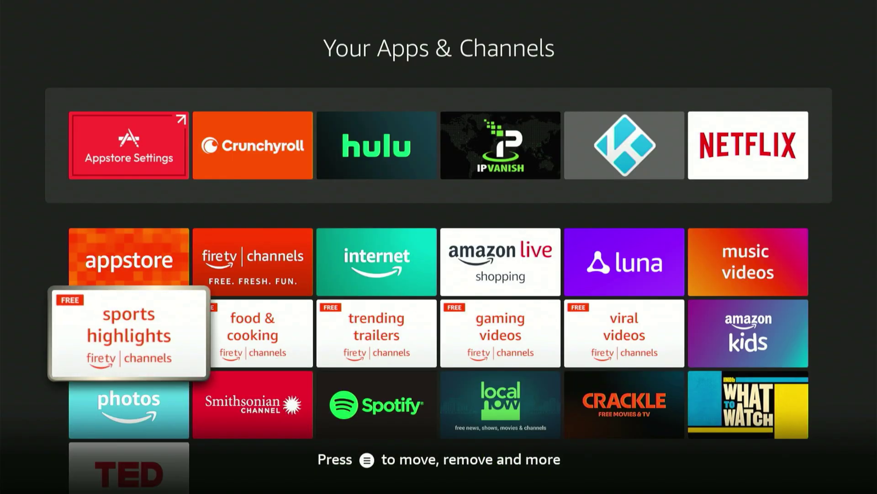
{"action": "key", "text": "Down"}
{"action": "key", "text": "Down"}
{"action": "key", "text": "Down"}
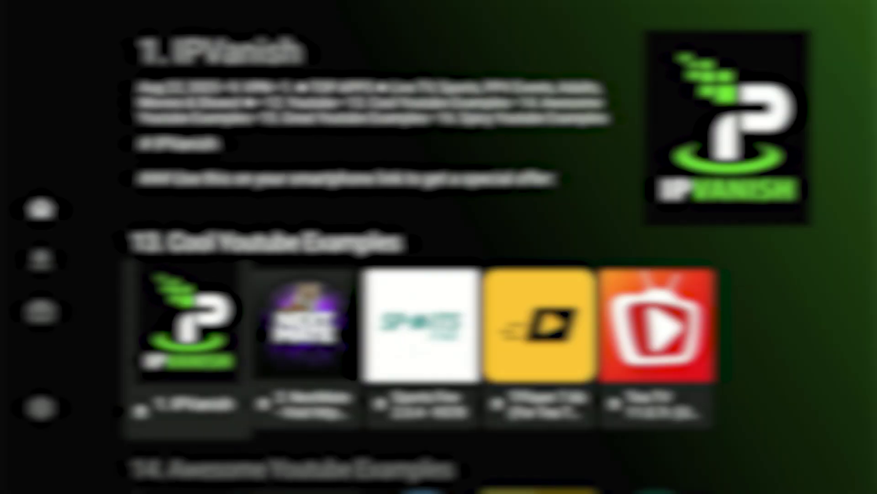
Step: Browse the apps in the Cool Youtube Examples category and the categories above it in the library
{"action": "key", "text": "Right"}
{"action": "key", "text": "Right"}
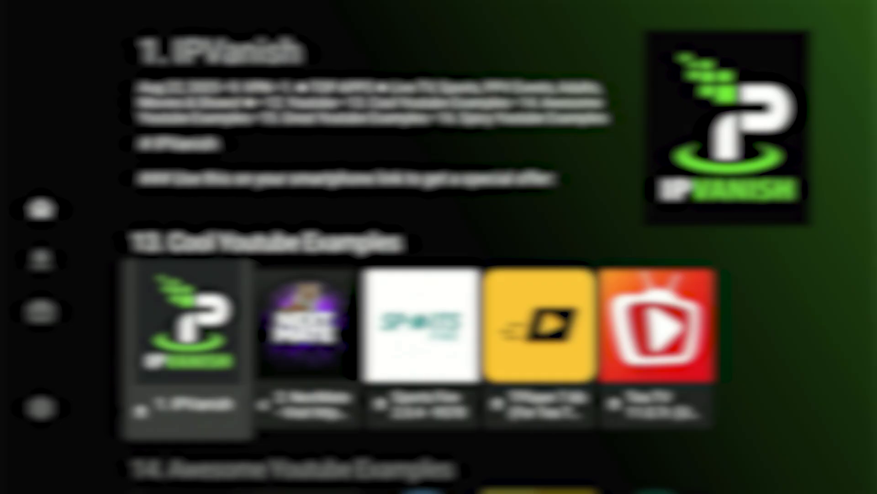
{"action": "key", "text": "Right"}
{"action": "key", "text": "Right"}
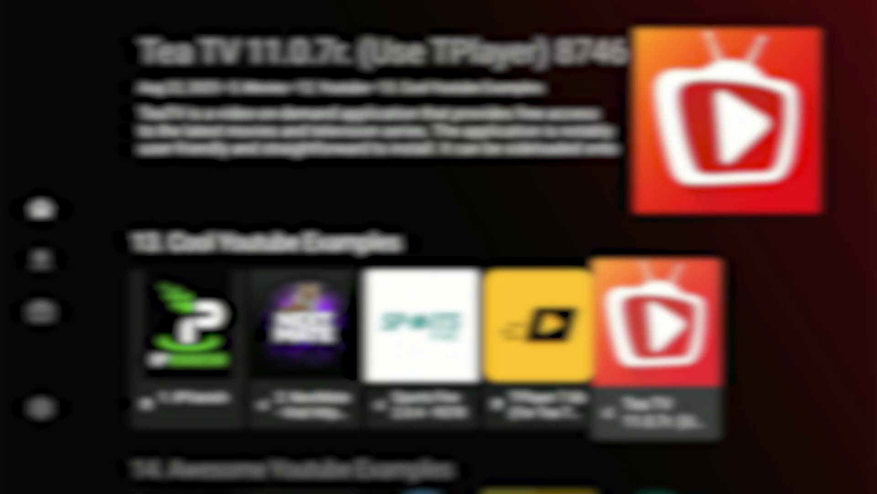
{"action": "key", "text": "Left"}
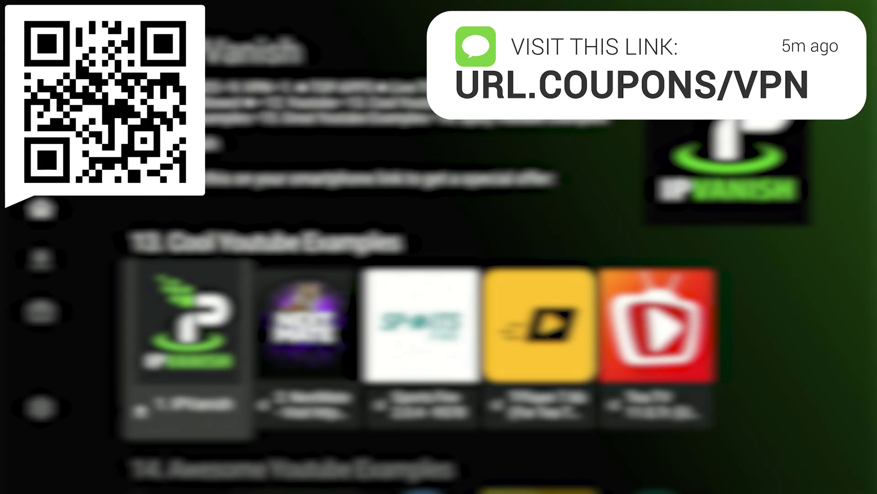
{"action": "key", "text": "Up"}
{"action": "key", "text": "Up"}
{"action": "key", "text": "Up"}
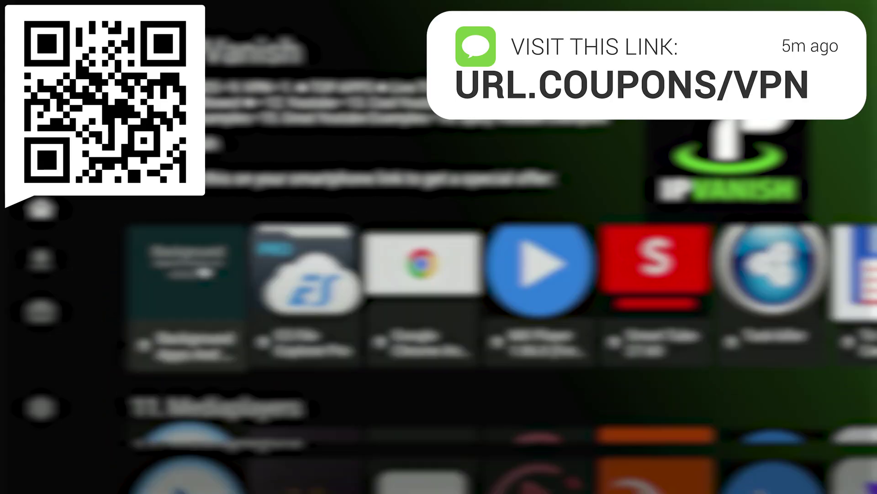
Step: Browse the apps in the TOP APPS category of the library, from IPVanish through IboMate
{"action": "key", "text": "Down"}
{"action": "key", "text": "Right"}
{"action": "key", "text": "Right"}
{"action": "key", "text": "Right"}
{"action": "key", "text": "Right"}
{"action": "key", "text": "Right"}
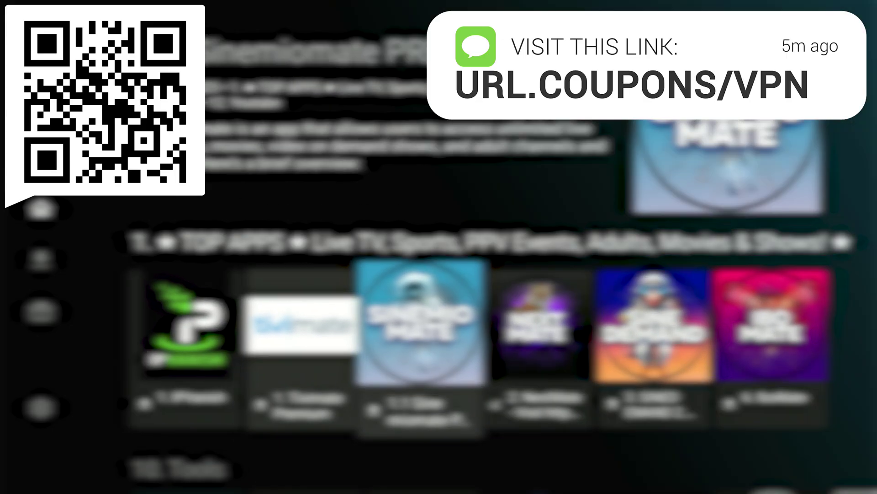
{"action": "key", "text": "Right"}
{"action": "key", "text": "Right"}
{"action": "key", "text": "Right"}
{"action": "key", "text": "Right"}
{"action": "key", "text": "Right"}
Step: Review the descriptions of the TOP APPS entries between Sinemiomate and IboMate again, ending on Sinemiomate
{"action": "key", "text": "Left"}
{"action": "key", "text": "Left"}
{"action": "key", "text": "Left"}
{"action": "key", "text": "Left"}
{"action": "key", "text": "Left"}
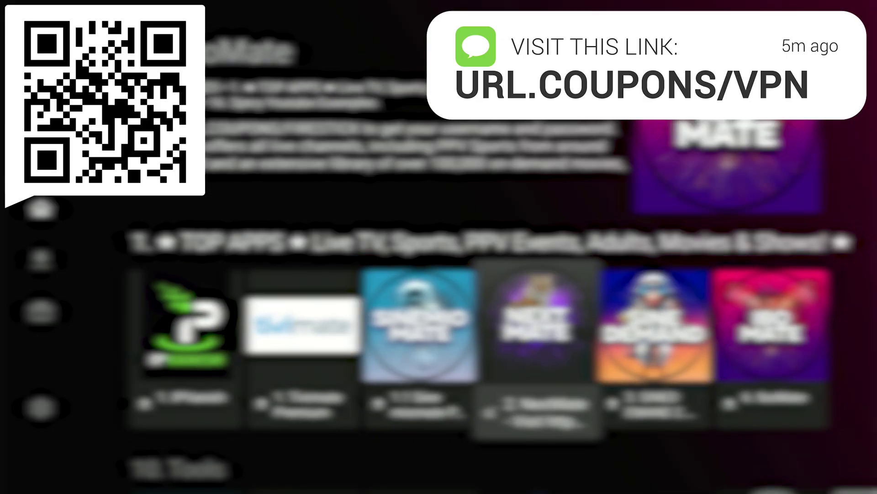
{"action": "key", "text": "Right"}
{"action": "key", "text": "Right"}
{"action": "key", "text": "Right"}
{"action": "key", "text": "Right"}
{"action": "key", "text": "Right"}
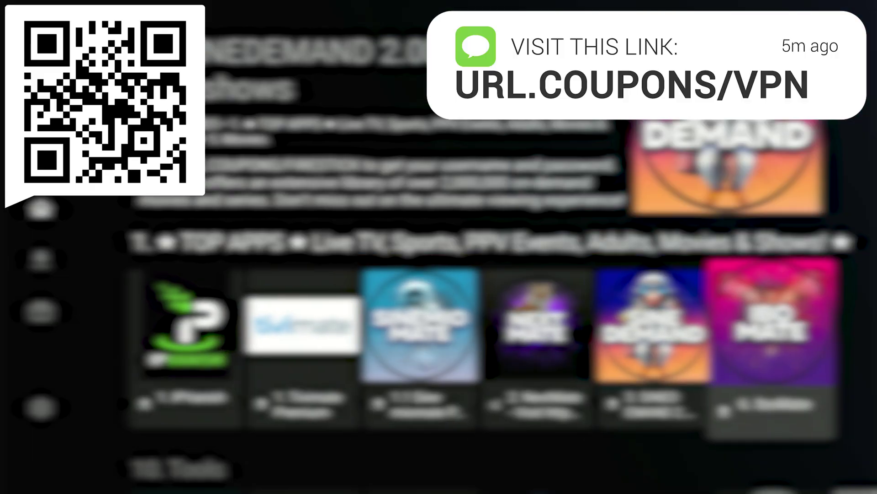
{"action": "key", "text": "Left"}
{"action": "key", "text": "Left"}
{"action": "key", "text": "Left"}
{"action": "key", "text": "Left"}
{"action": "key", "text": "Right"}
{"action": "key", "text": "Right"}
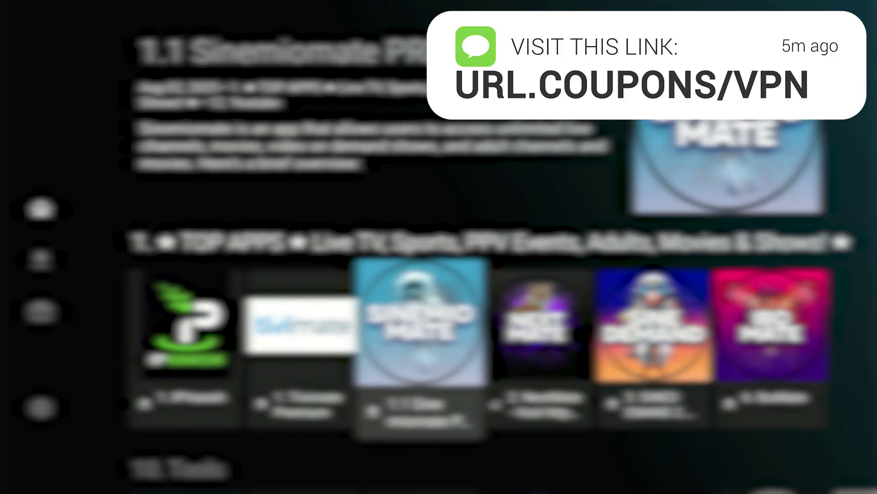
{"action": "key", "text": "Right"}
{"action": "key", "text": "Right"}
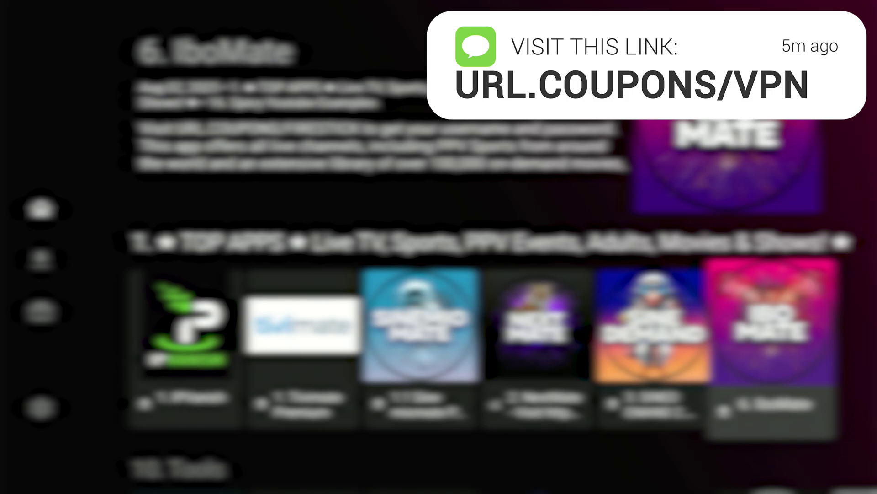
{"action": "key", "text": "Left"}
{"action": "key", "text": "Left"}
{"action": "key", "text": "Left"}
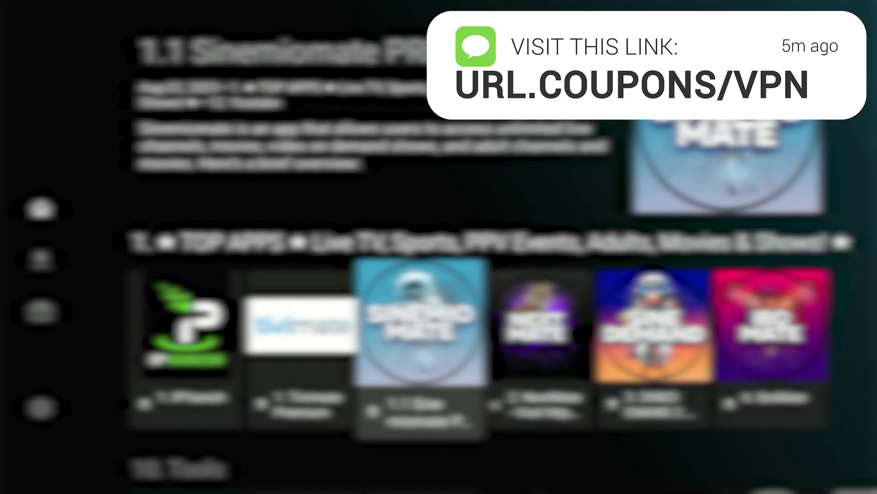